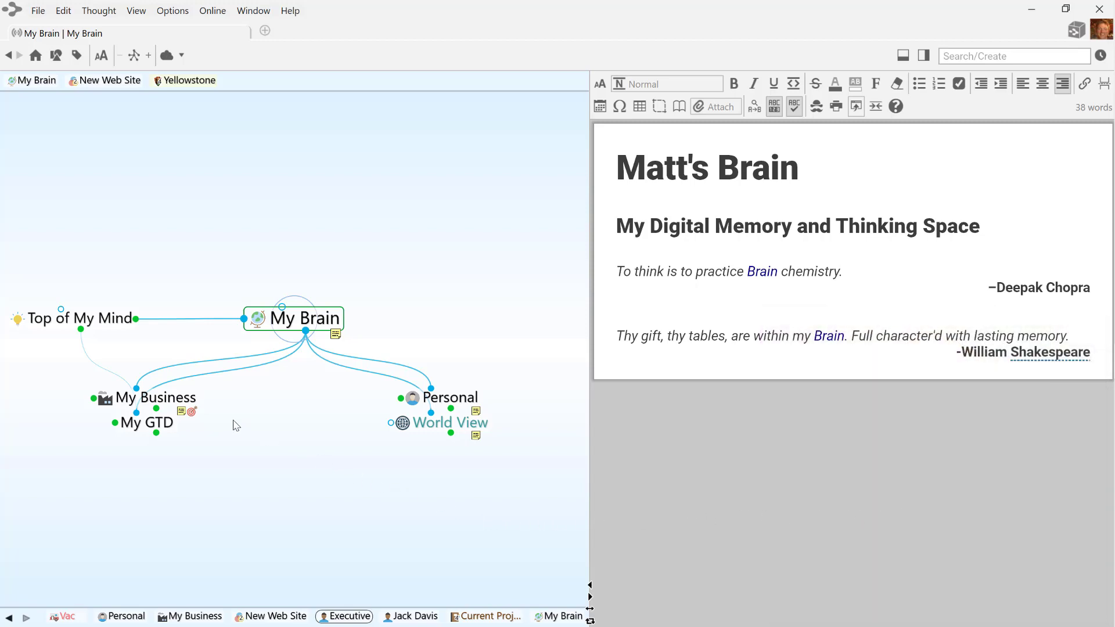
Step: Browse My Business, Current Projects and Marketing, then jump to the pinned Yellowstone thought
left_click(175, 402)
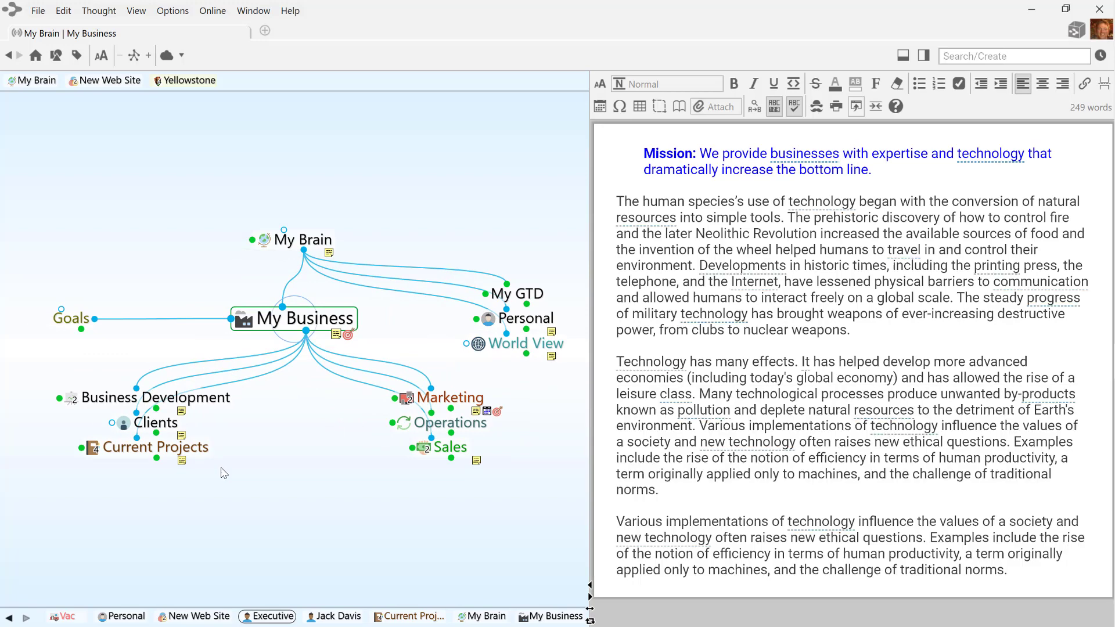
left_click(197, 448)
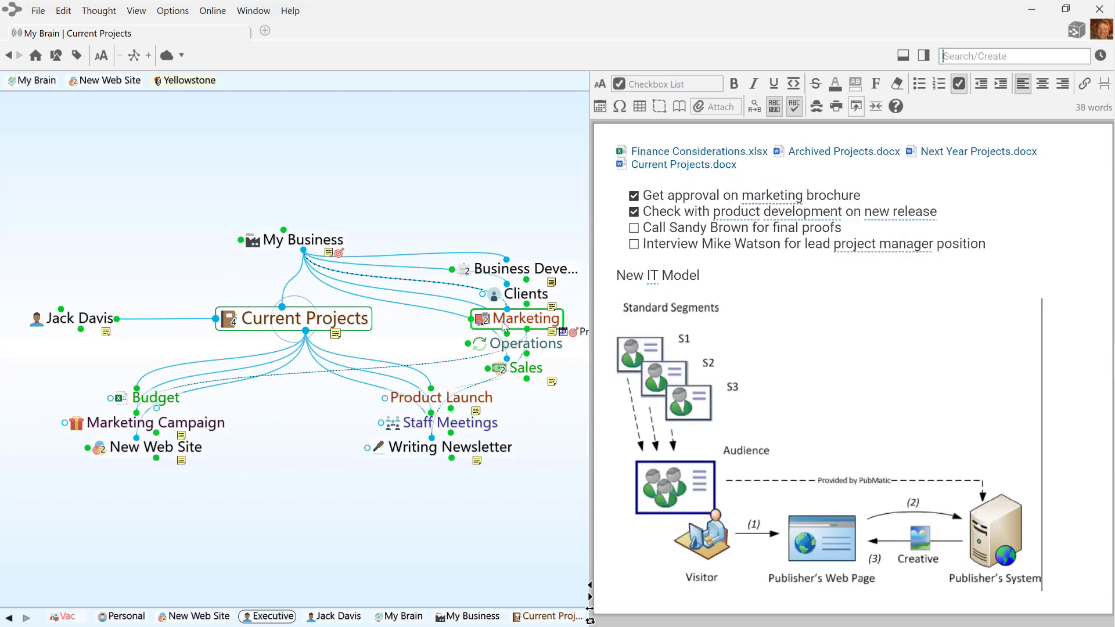
left_click(503, 325)
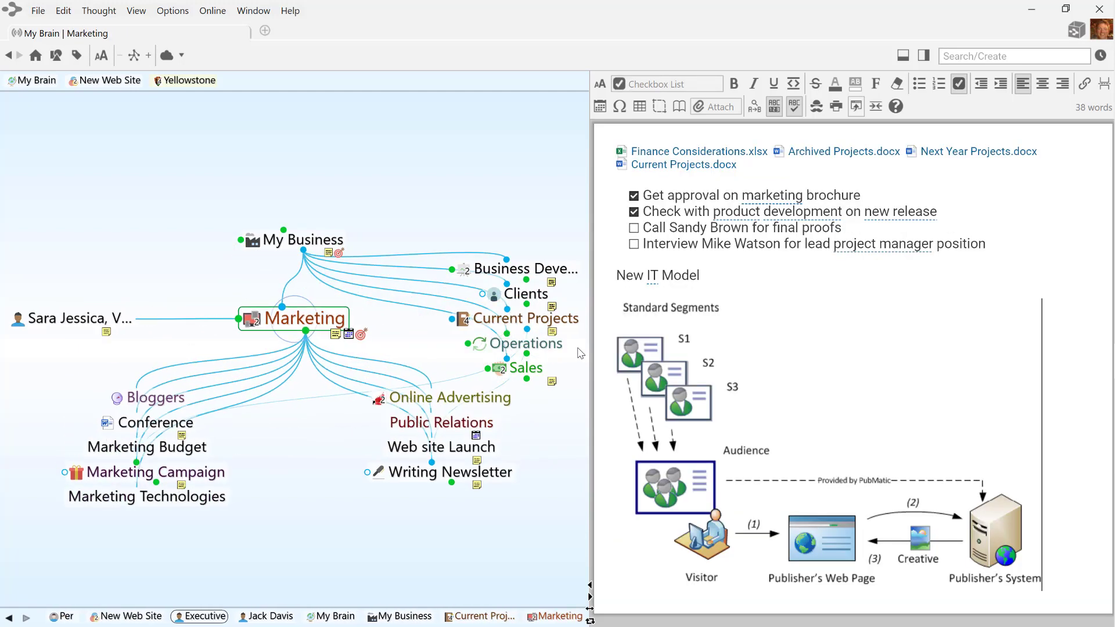
left_click(194, 84)
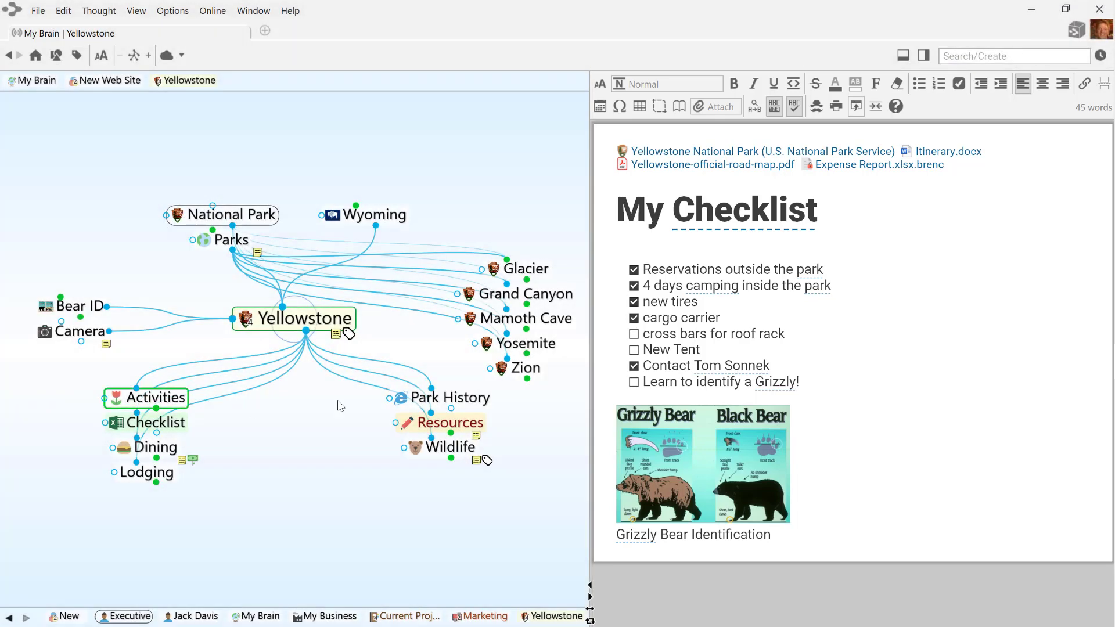
Step: Add a 'Purchase new binoculars' checklist line right after the contact item in Yellowstone's notes
left_click(787, 366)
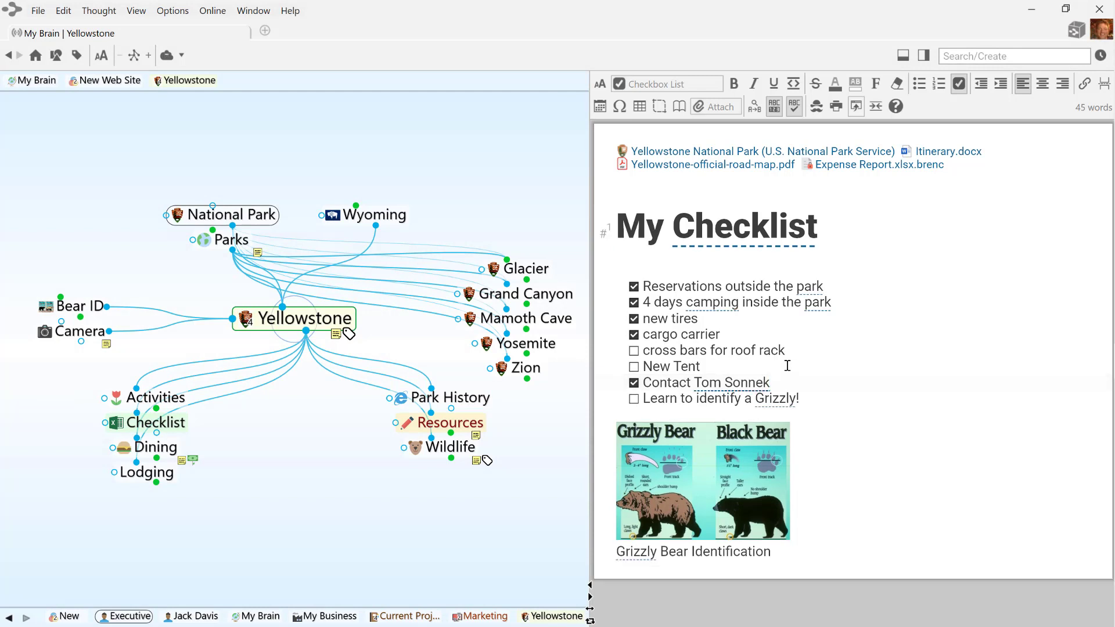
key("Return")
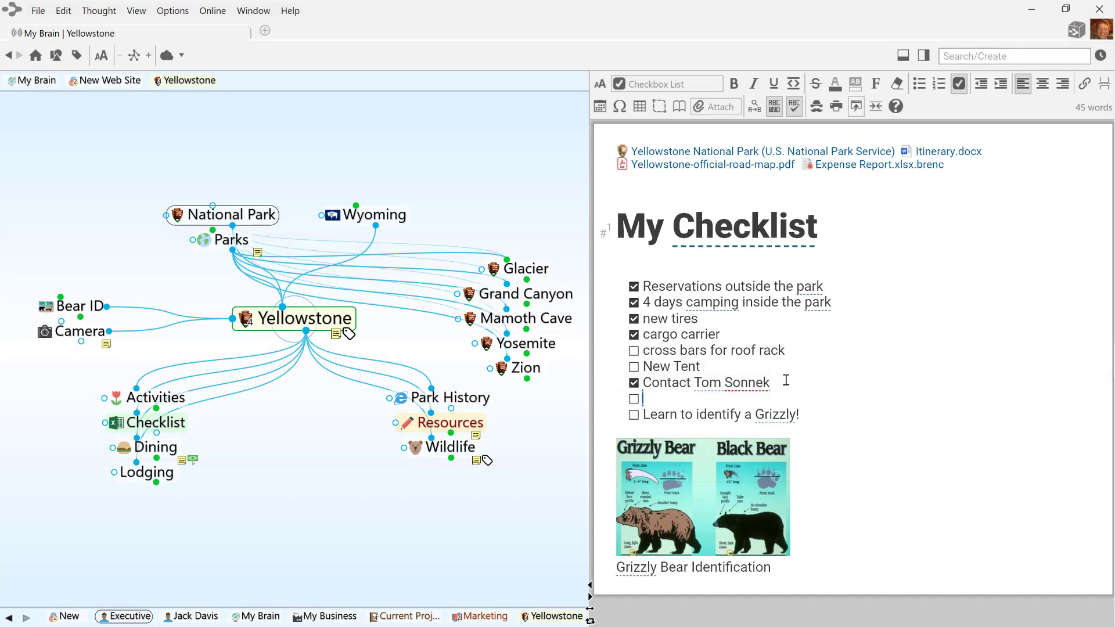
type("Purchase new binoculars")
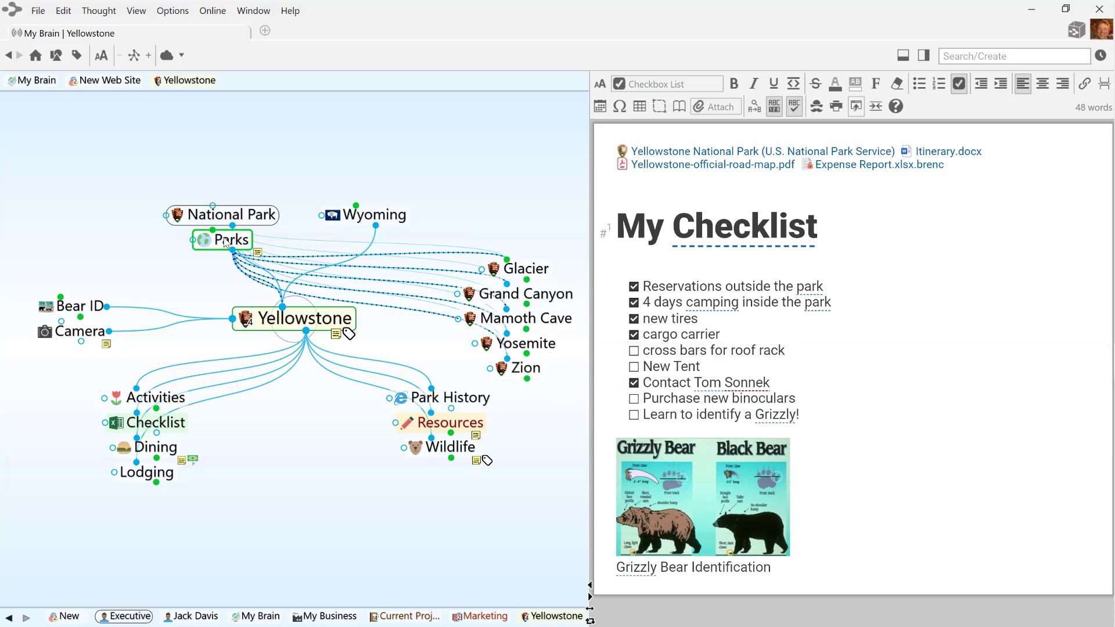
Step: Navigate Parks, Vacation and Travel, Personal and My Business, ending on Current Projects
left_click(225, 243)
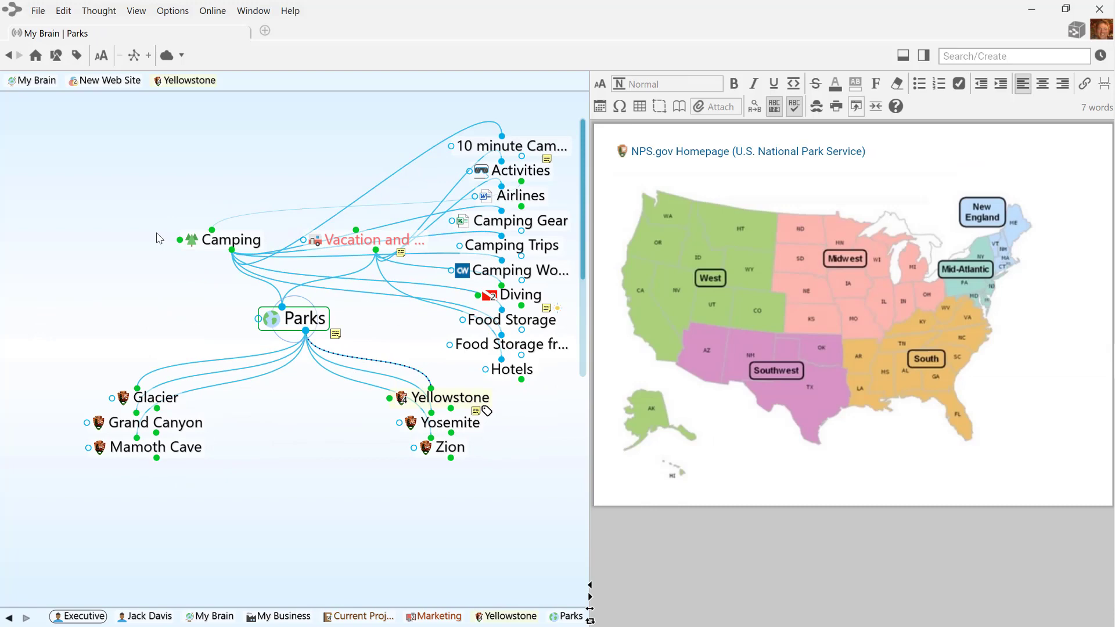
left_click(365, 240)
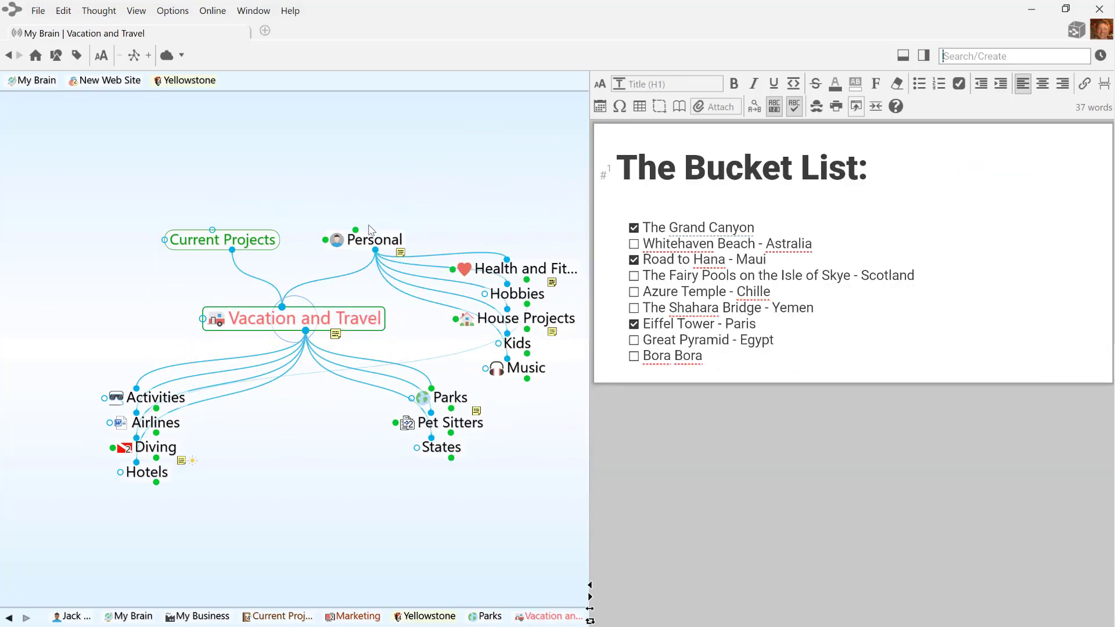
left_click(373, 243)
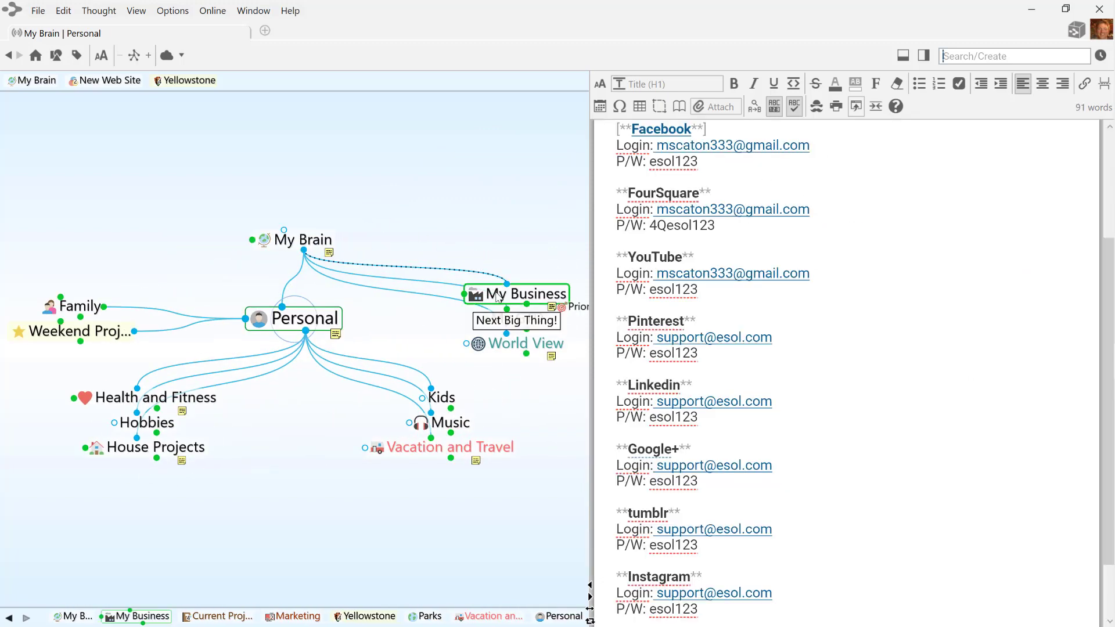
left_click(497, 296)
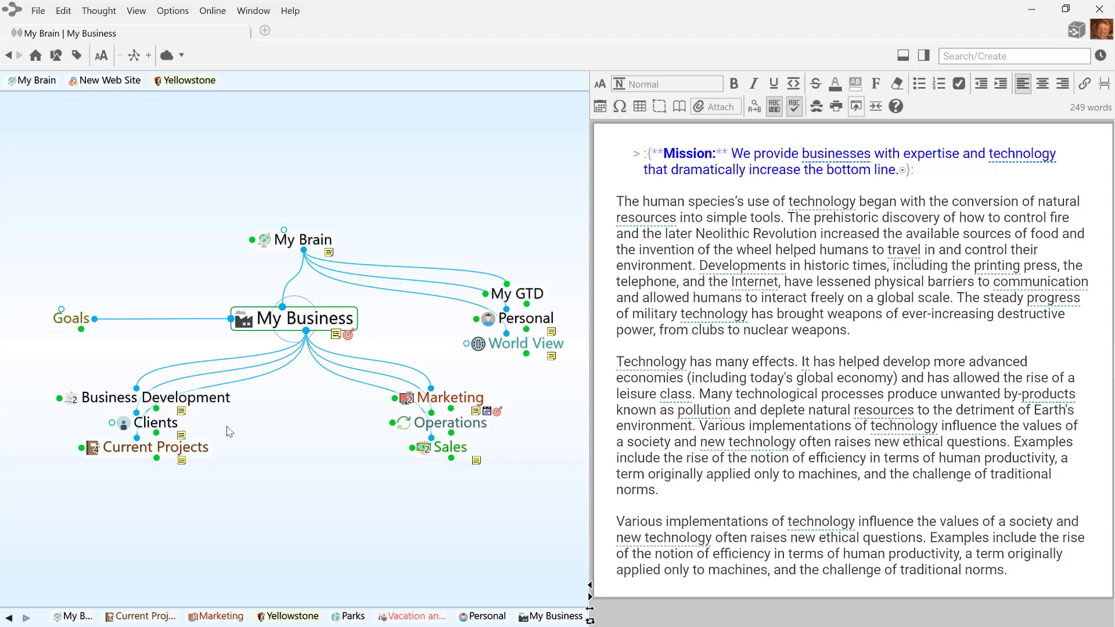
left_click(194, 447)
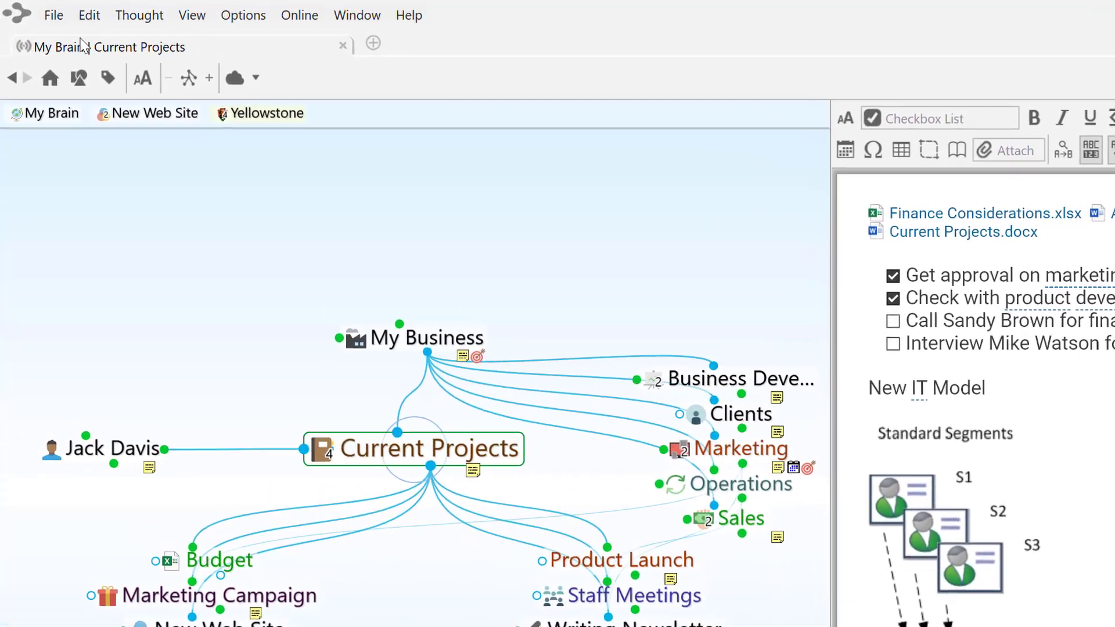
Step: Create a new brain from File > Create Brain, naming it after its owner
left_click(53, 15)
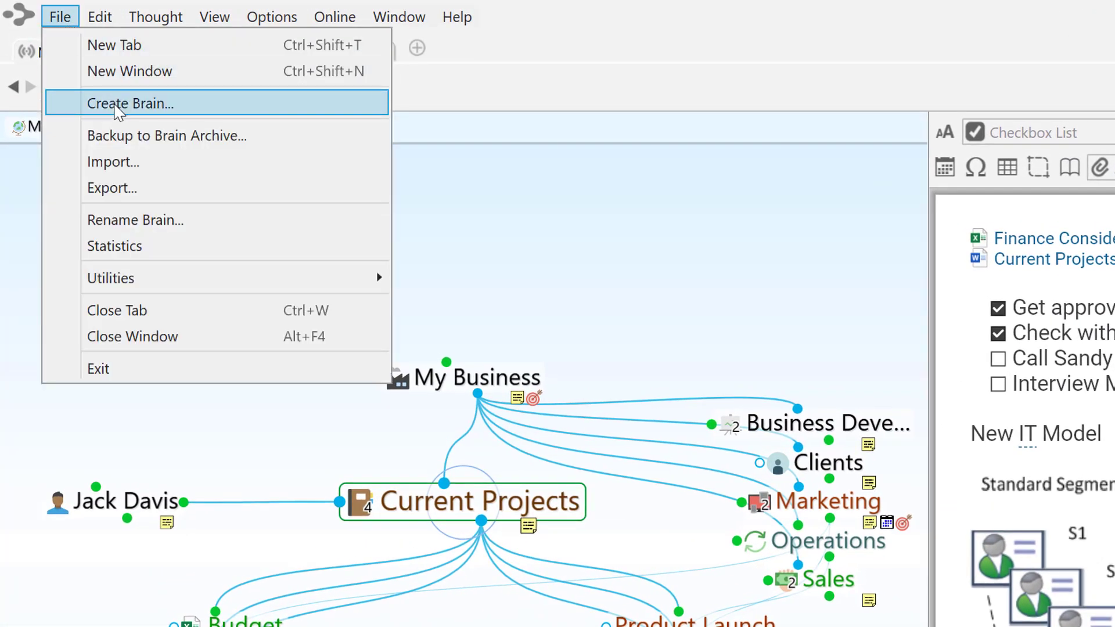
left_click(119, 105)
type("M")
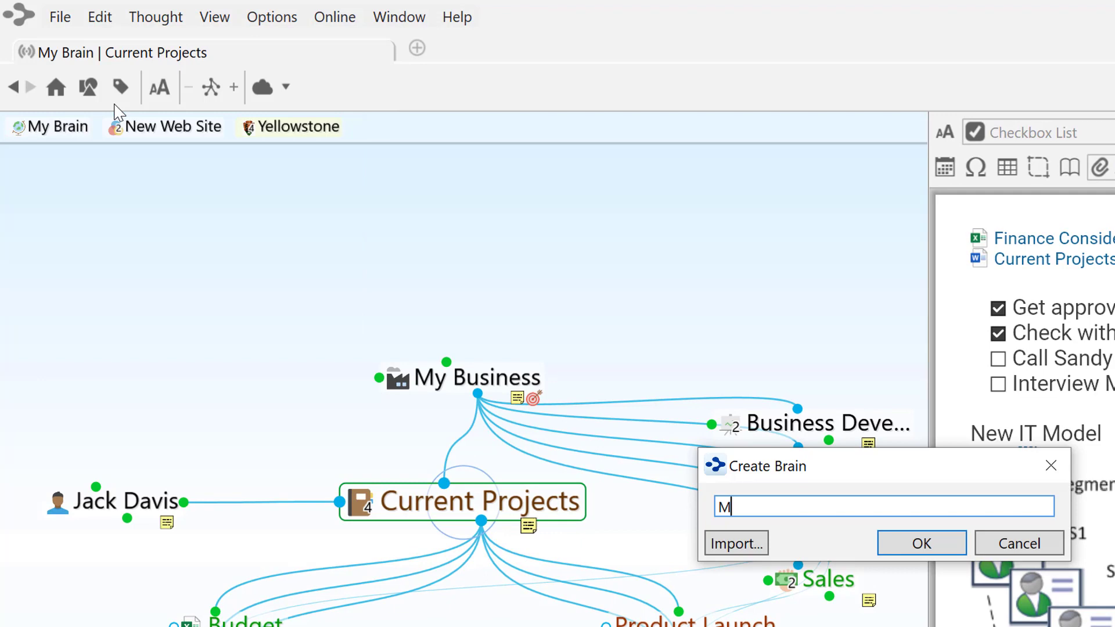
type("att's Brain")
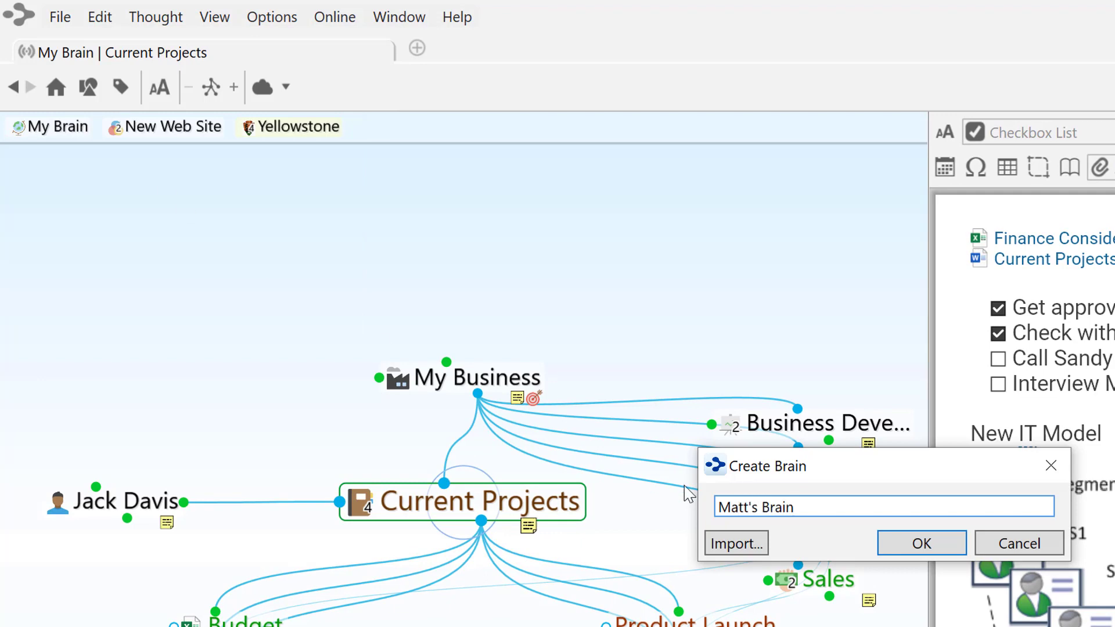
left_click(924, 545)
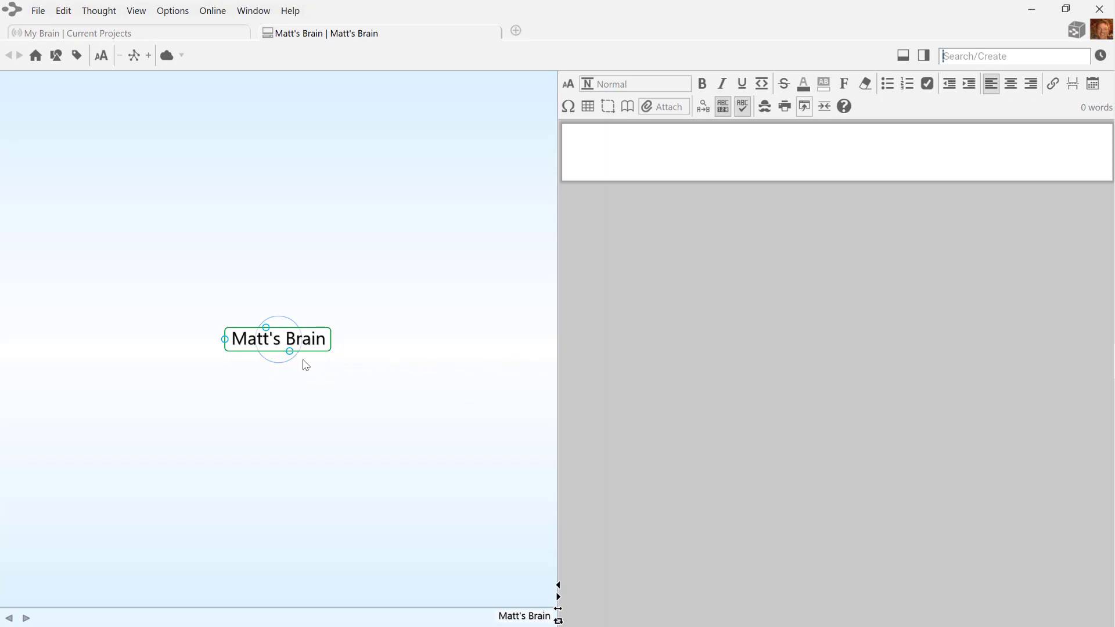
Step: Create the child thoughts Personal and Business under the new brain's root
left_click_drag(289, 352, 243, 441)
type("Personal")
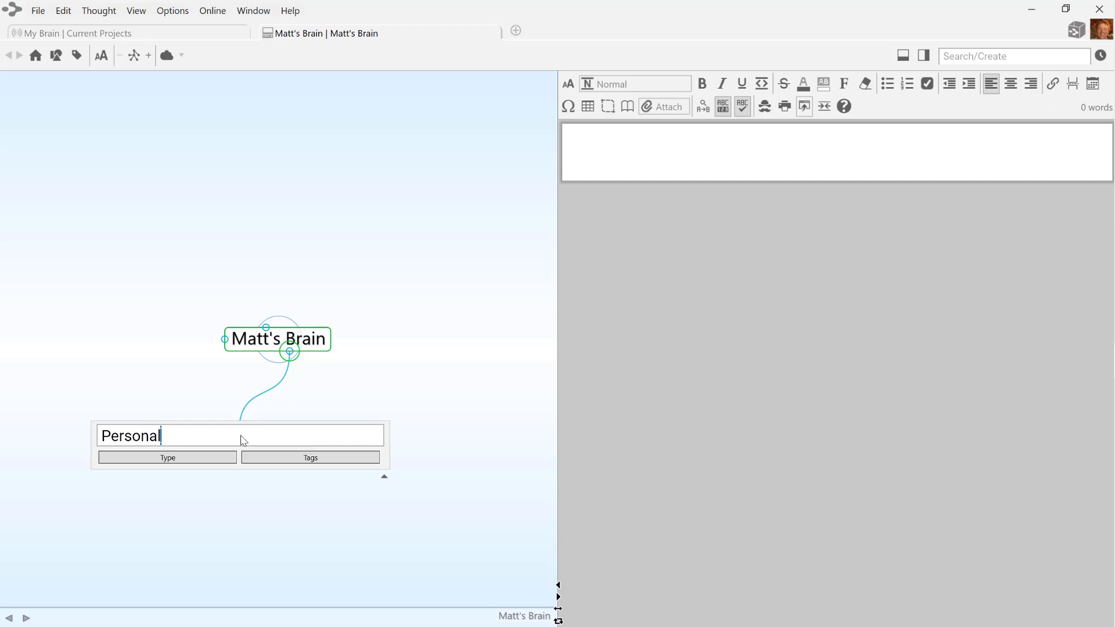
key("Return")
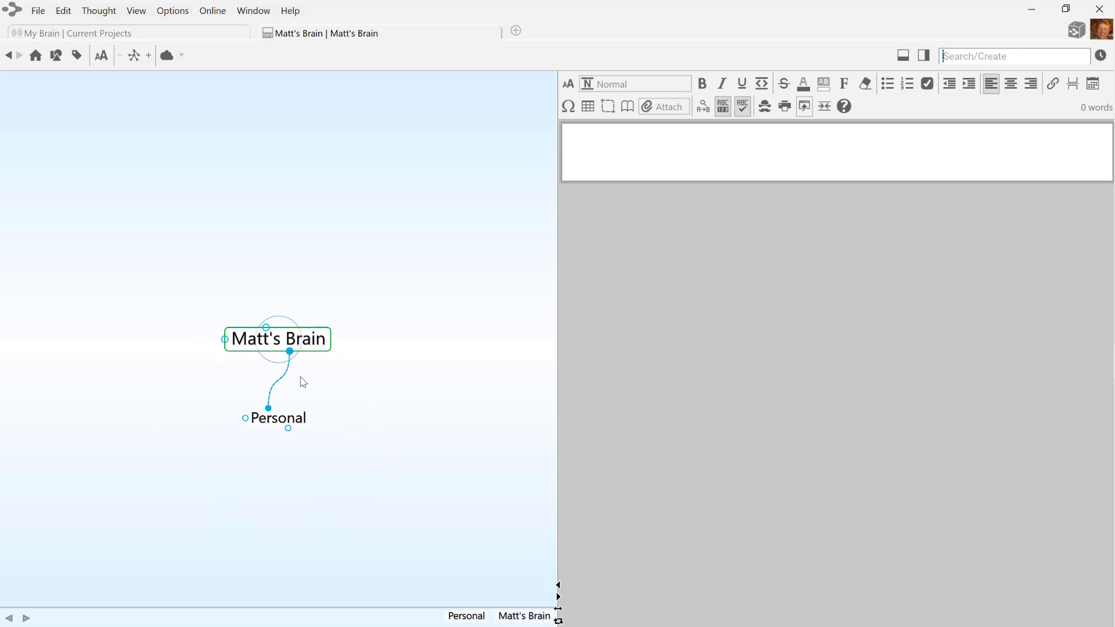
left_click_drag(289, 351, 358, 445)
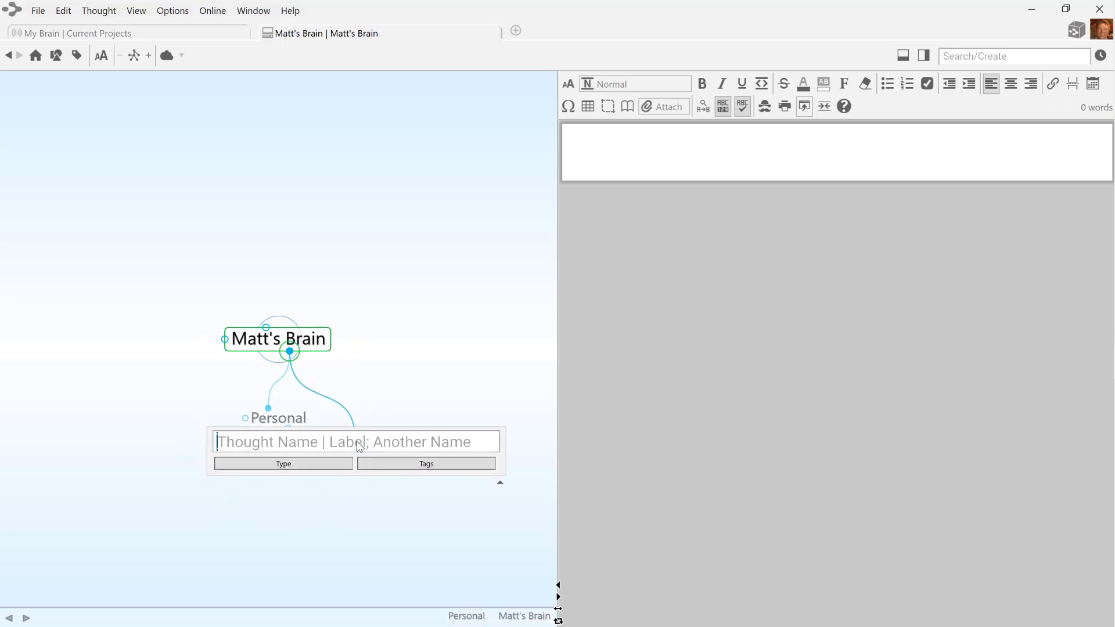
type("Business")
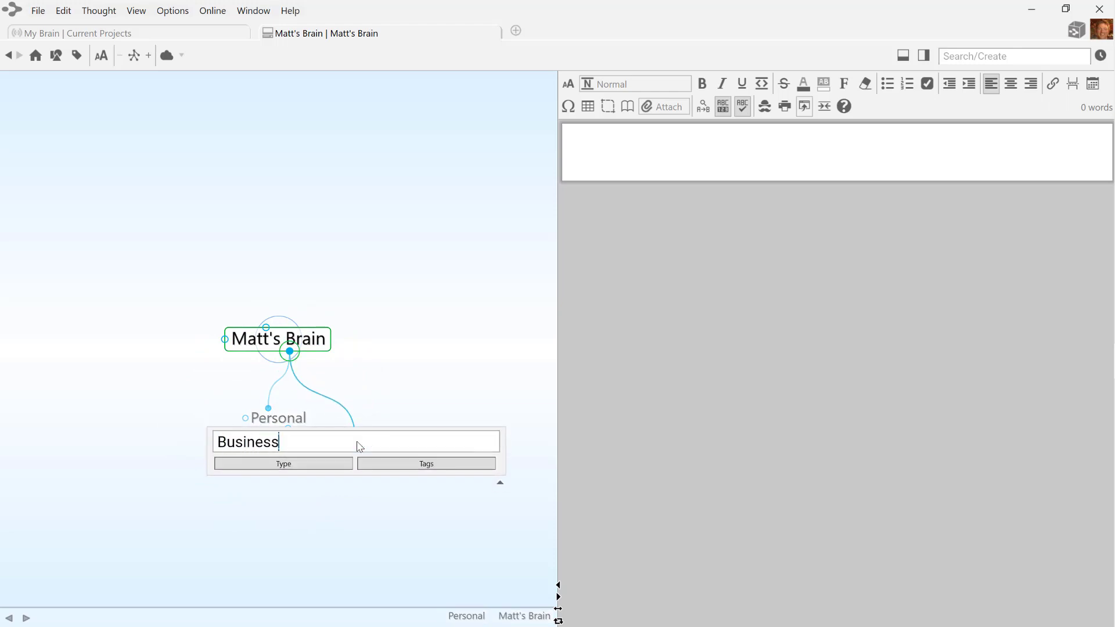
key("Return")
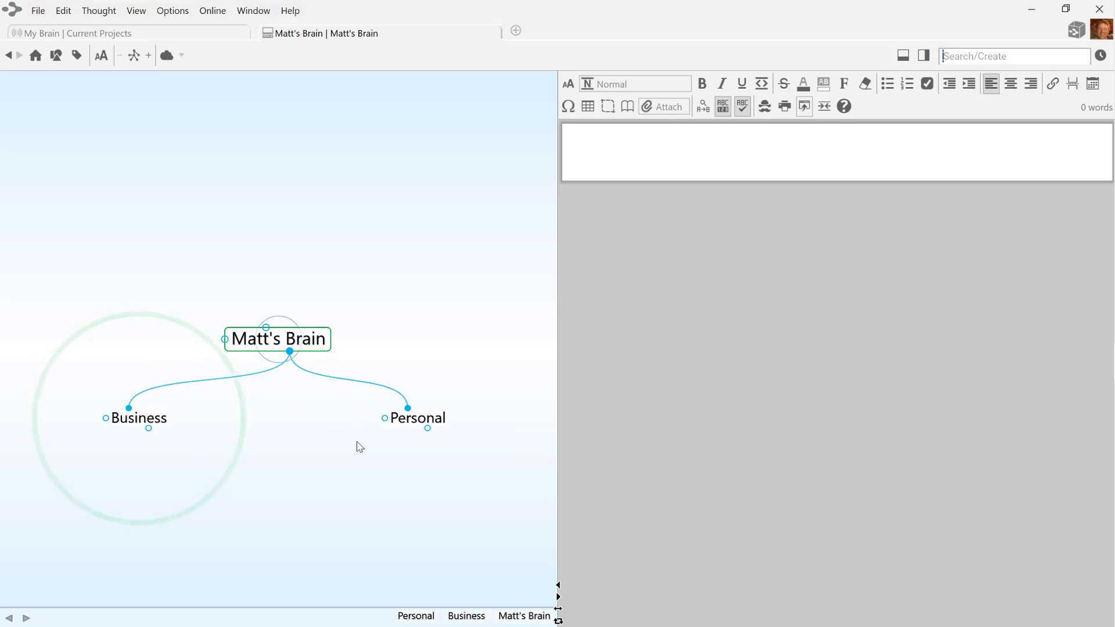
Step: Add six children under Business, then Customer Service, Team and Web Site under Current Projects
left_click(146, 419)
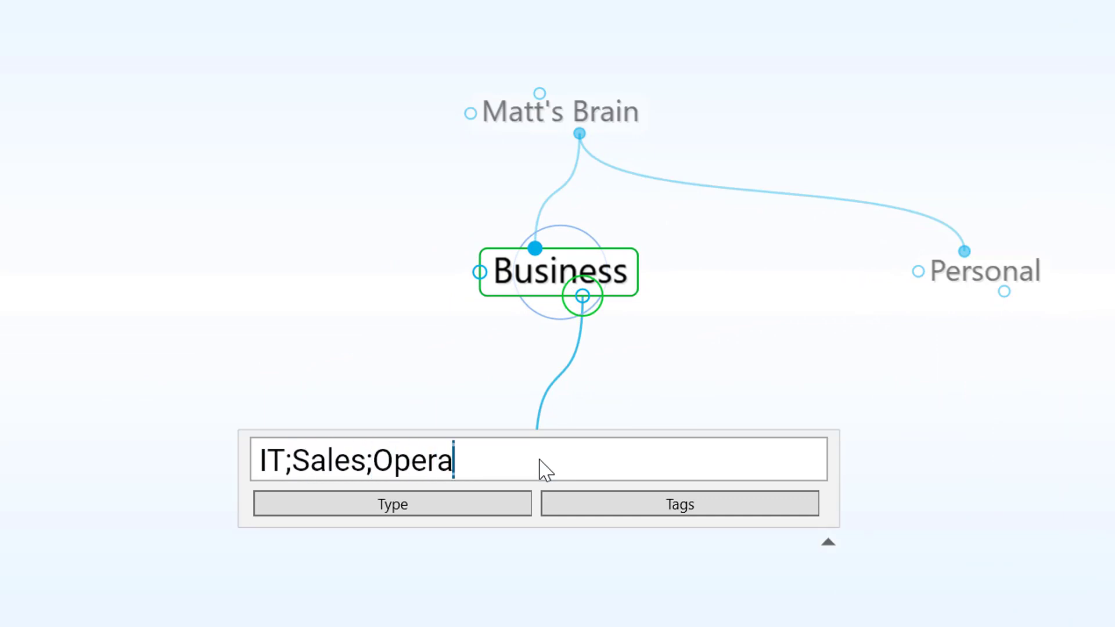
type("urrent Projects;")
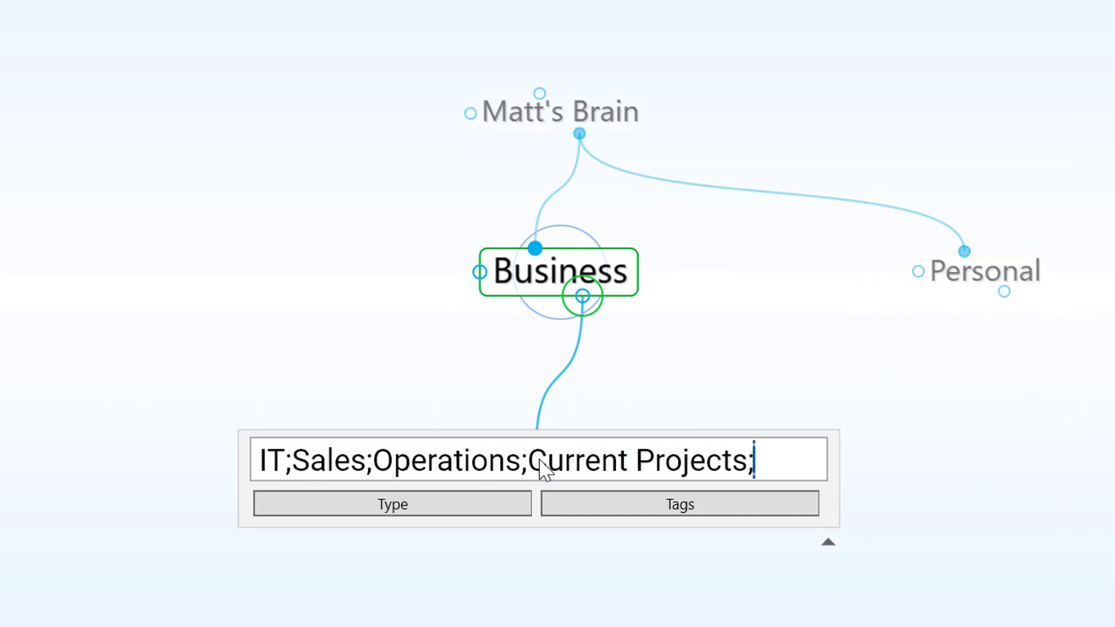
type("Marketing;Prod")
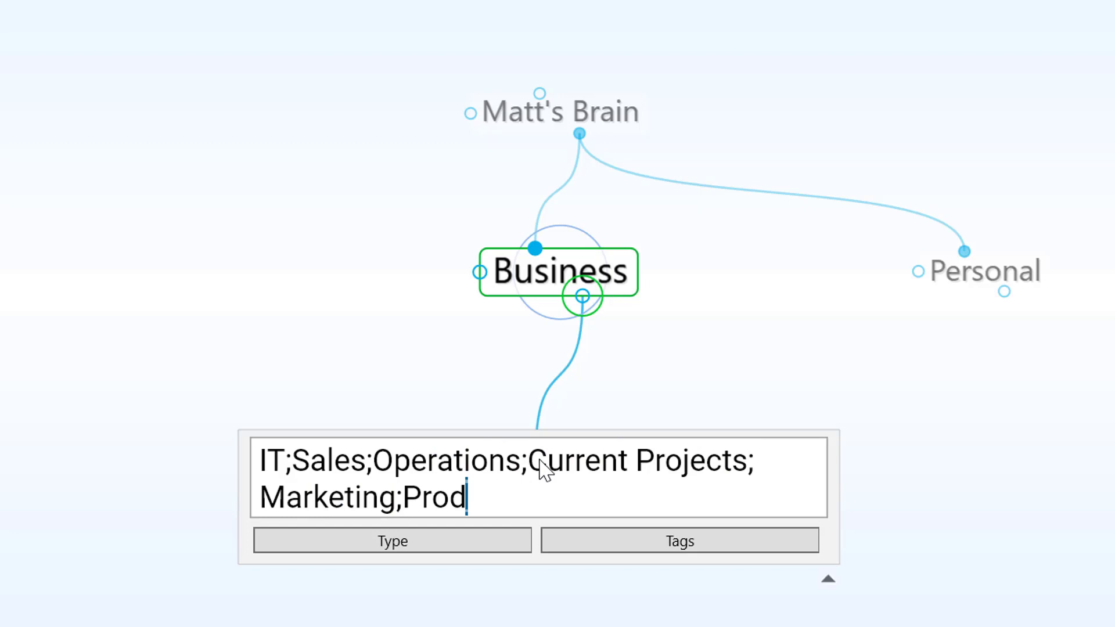
type("uct Research")
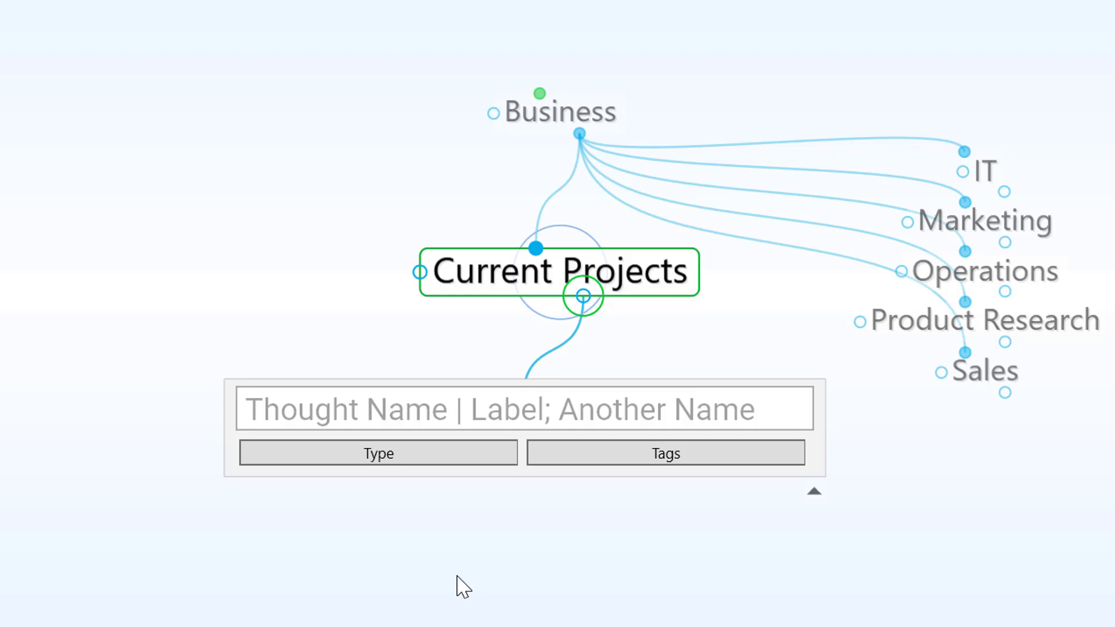
type("Customer Service;Team;Web S")
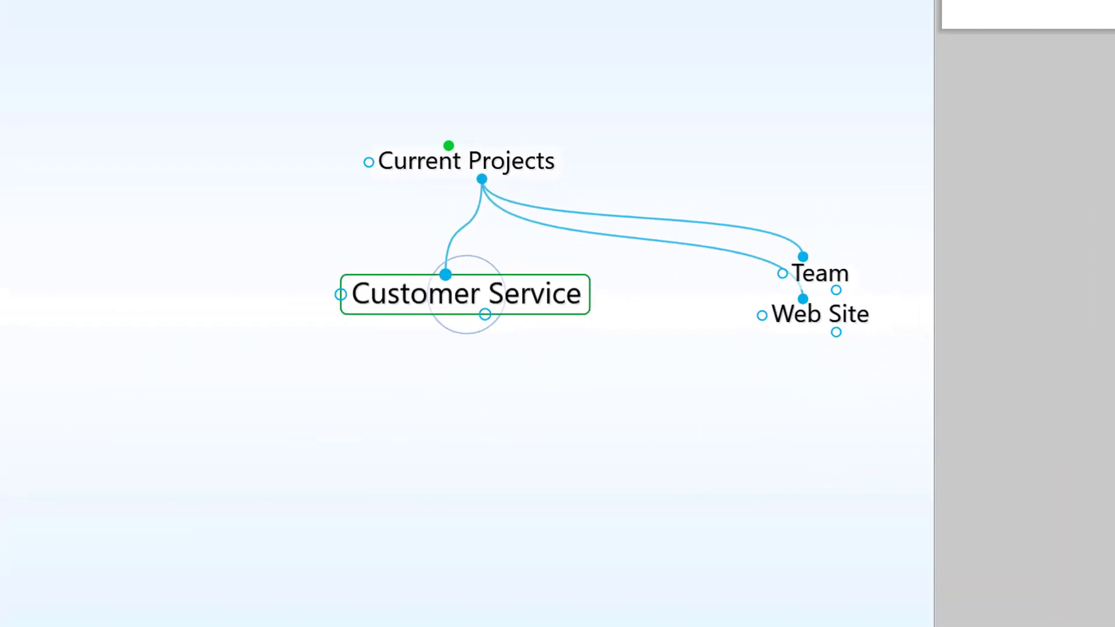
Step: Attach a new Customer Service.docx from the Microsoft Word Document system template
left_click(718, 87)
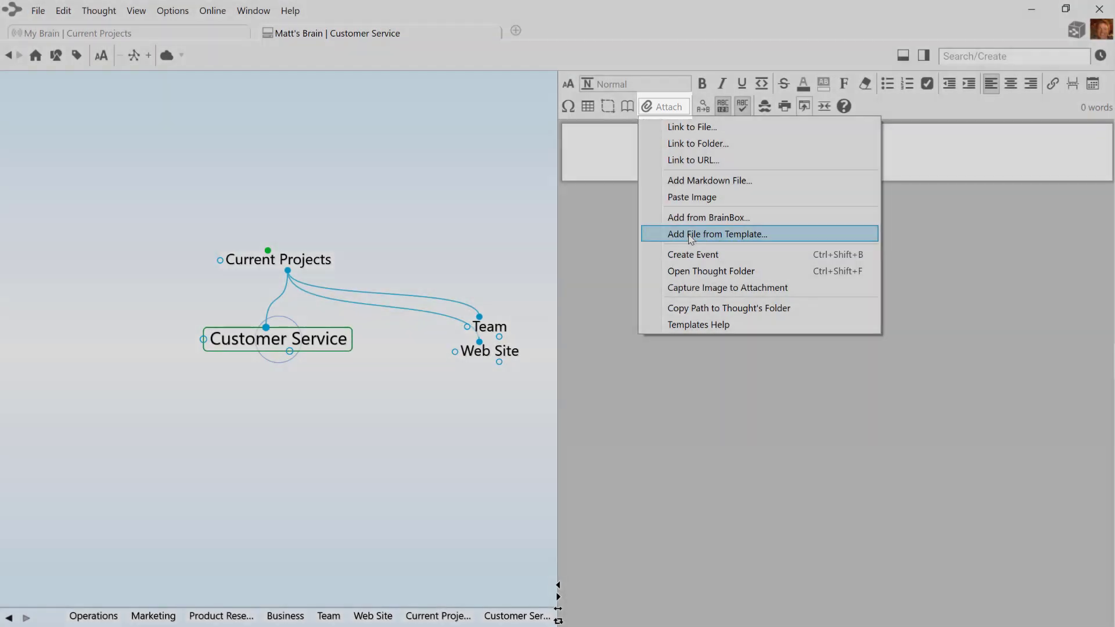
left_click(690, 235)
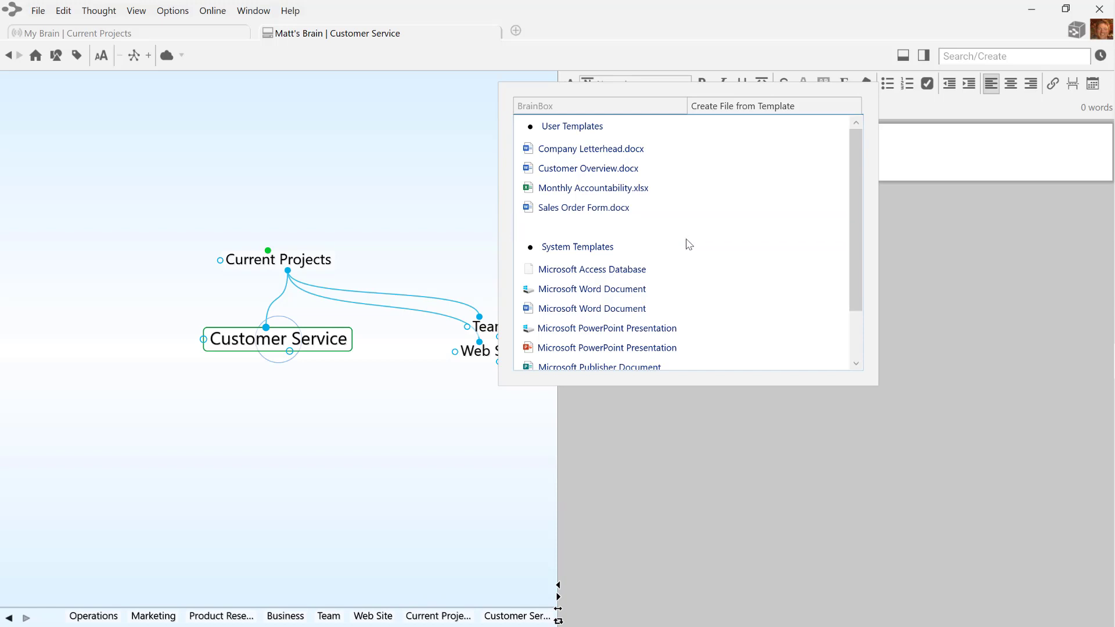
left_click(644, 310)
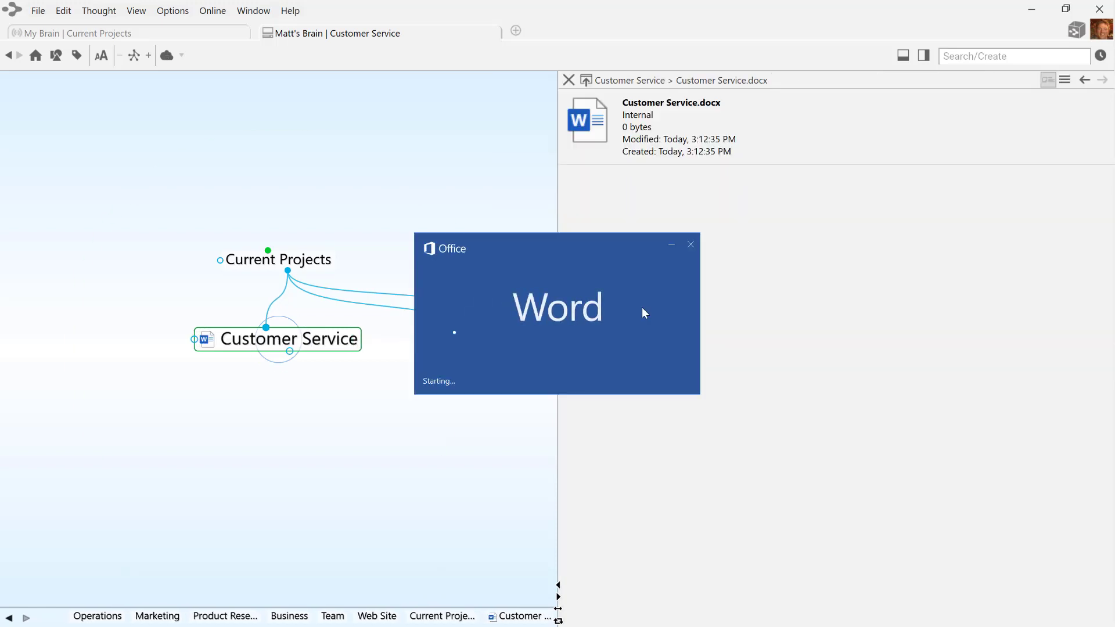
Step: Write 'A step by step guide on listening to our customers...', save, and close Word
type("A step by step guide on listenin")
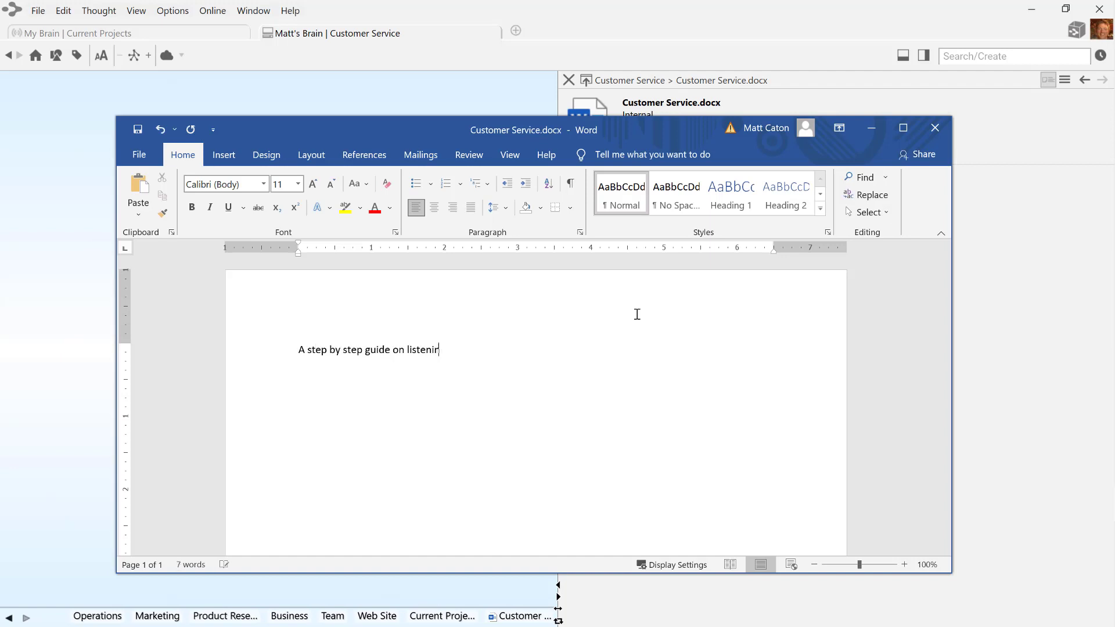
type("g to our customers...")
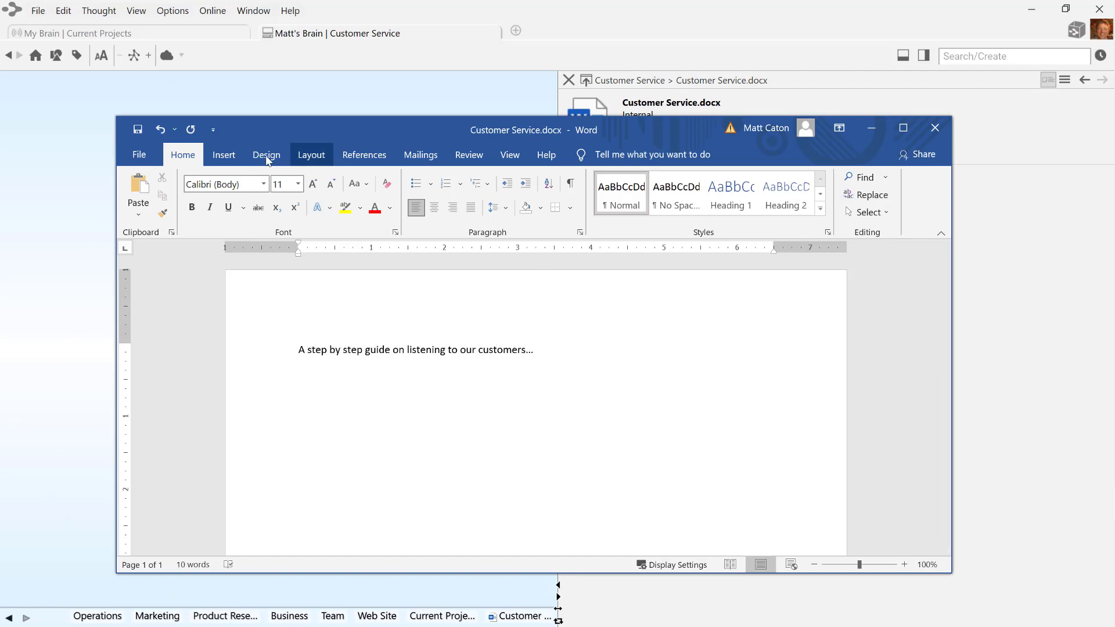
left_click(138, 132)
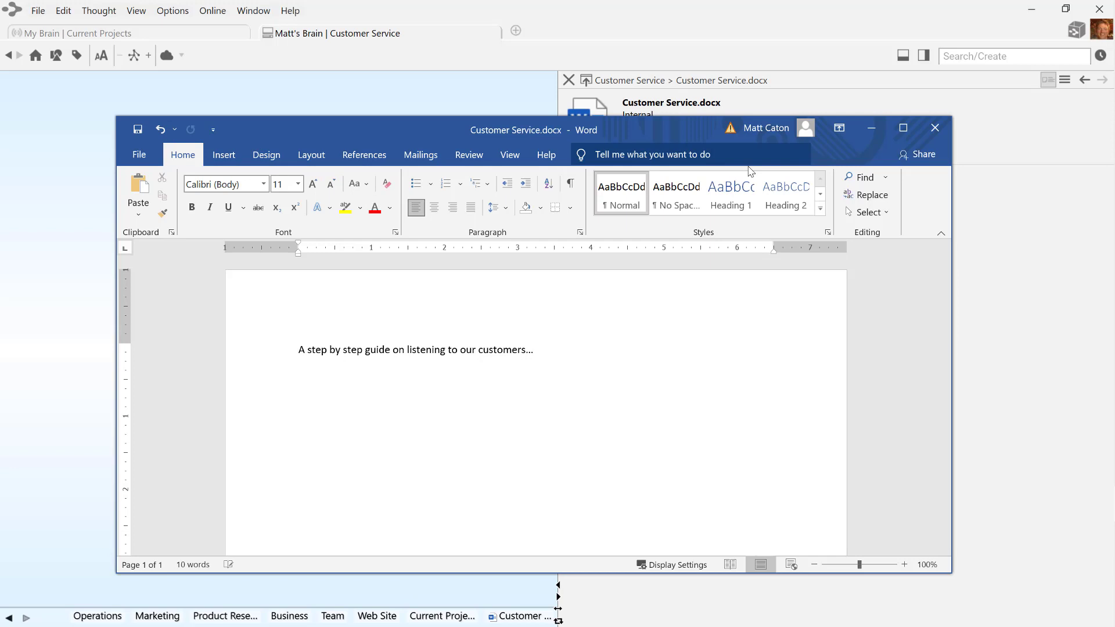
left_click(935, 130)
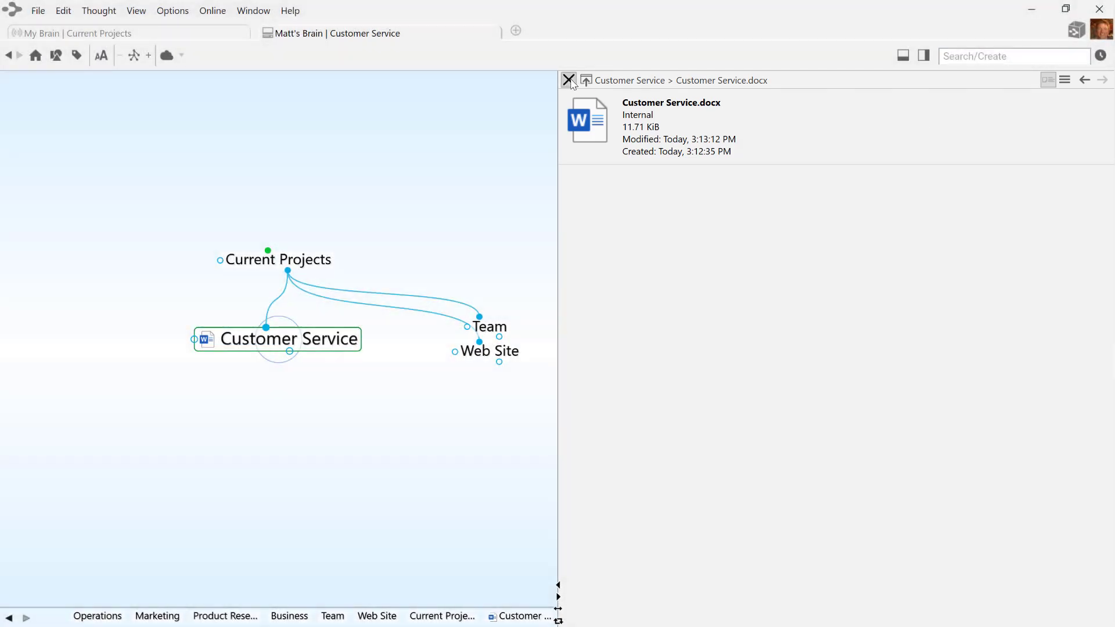
Step: Drop Project Plan.docx and Product Line.xlsx from the desktop onto Web Site as child thoughts
left_click(568, 79)
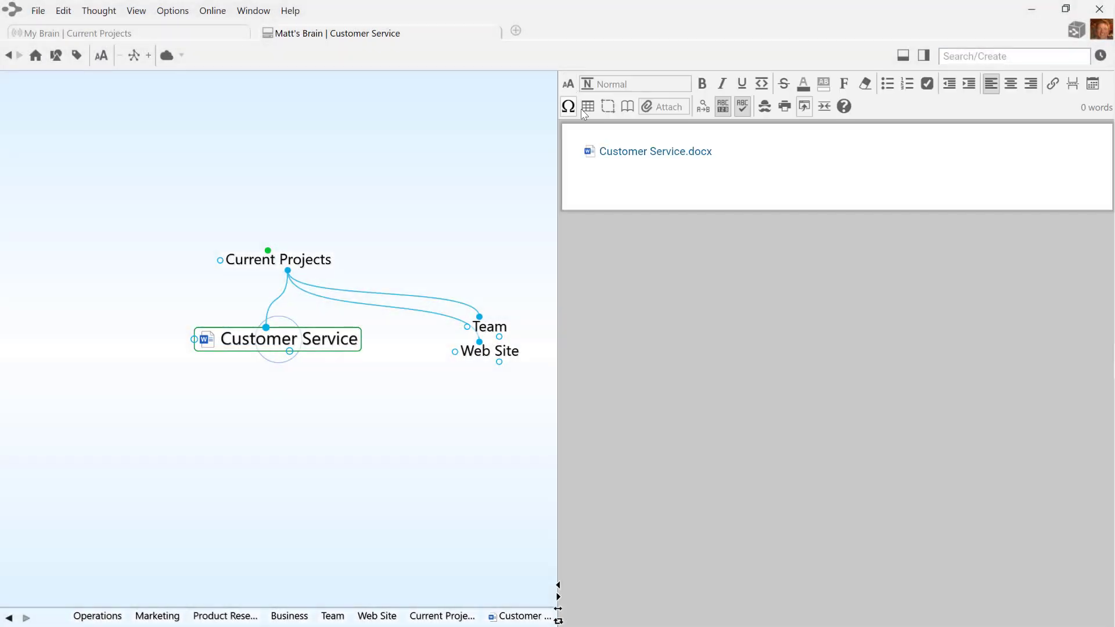
left_click(612, 157)
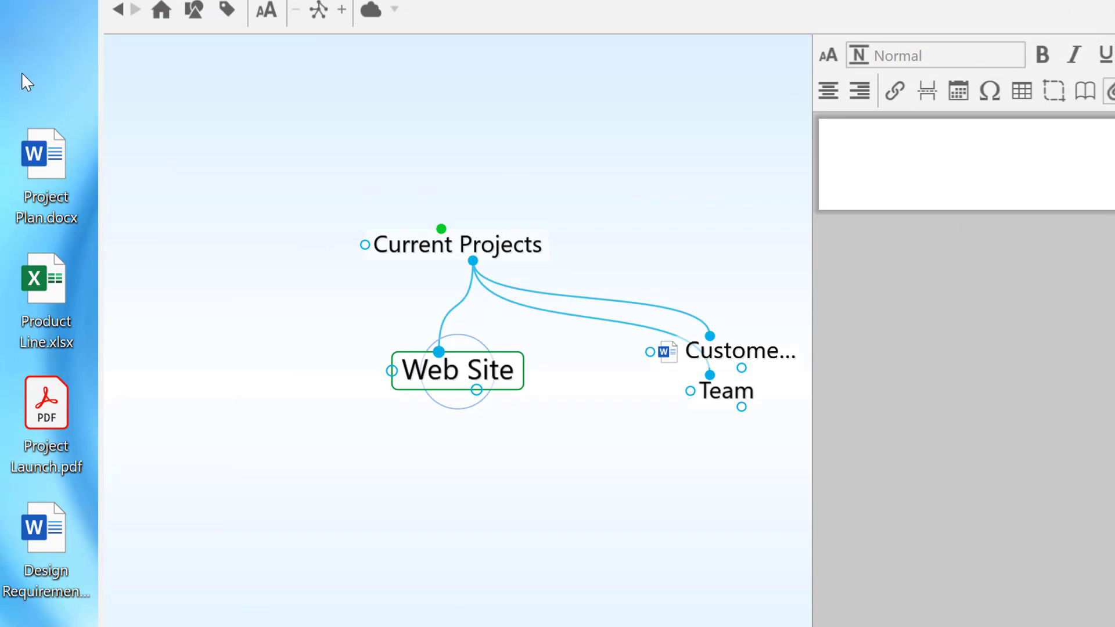
left_click_drag(20, 72, 82, 316)
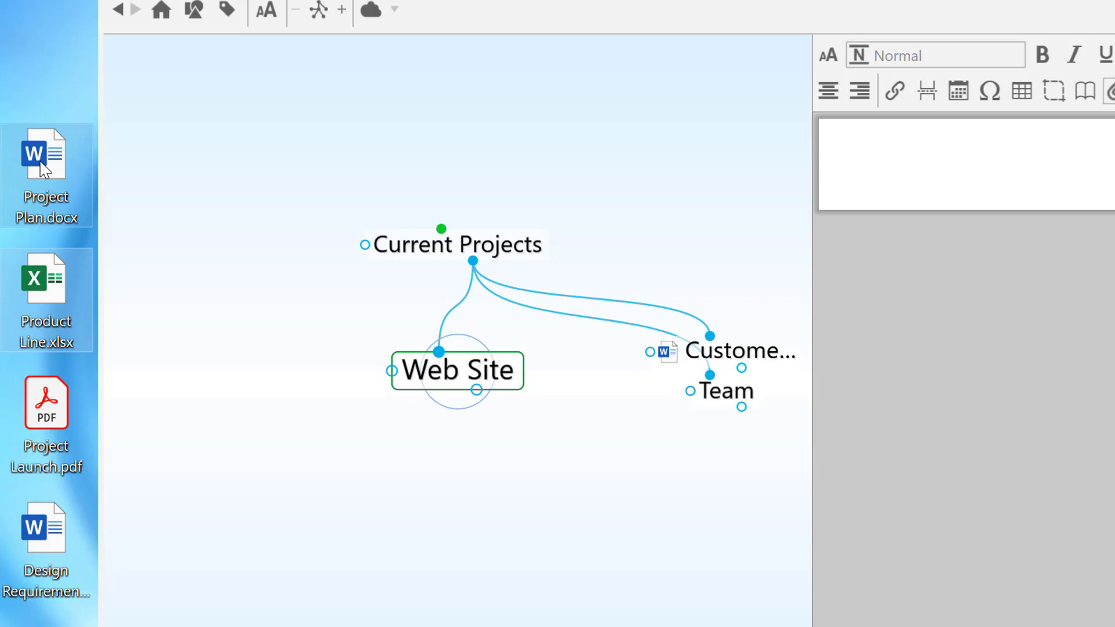
left_click_drag(42, 169, 446, 487)
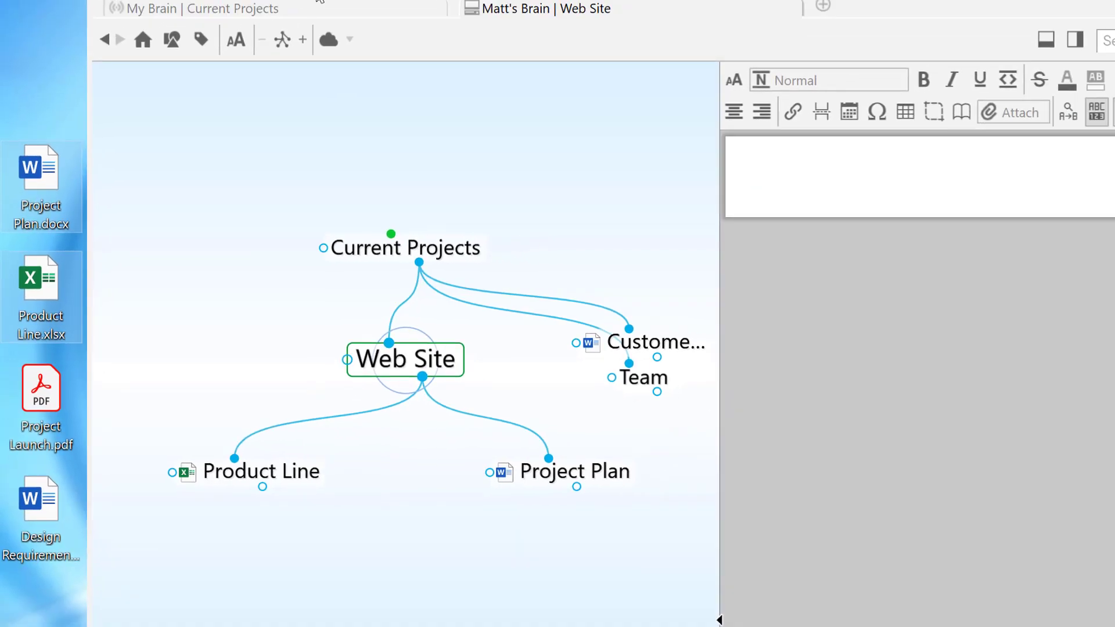
left_click(308, 3)
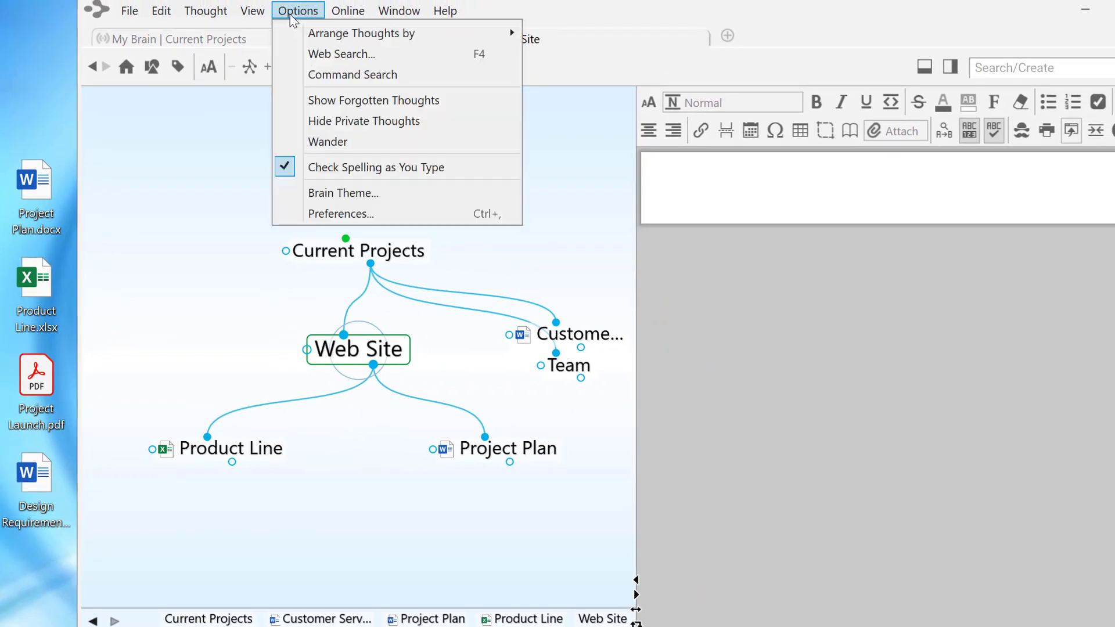
left_click(325, 214)
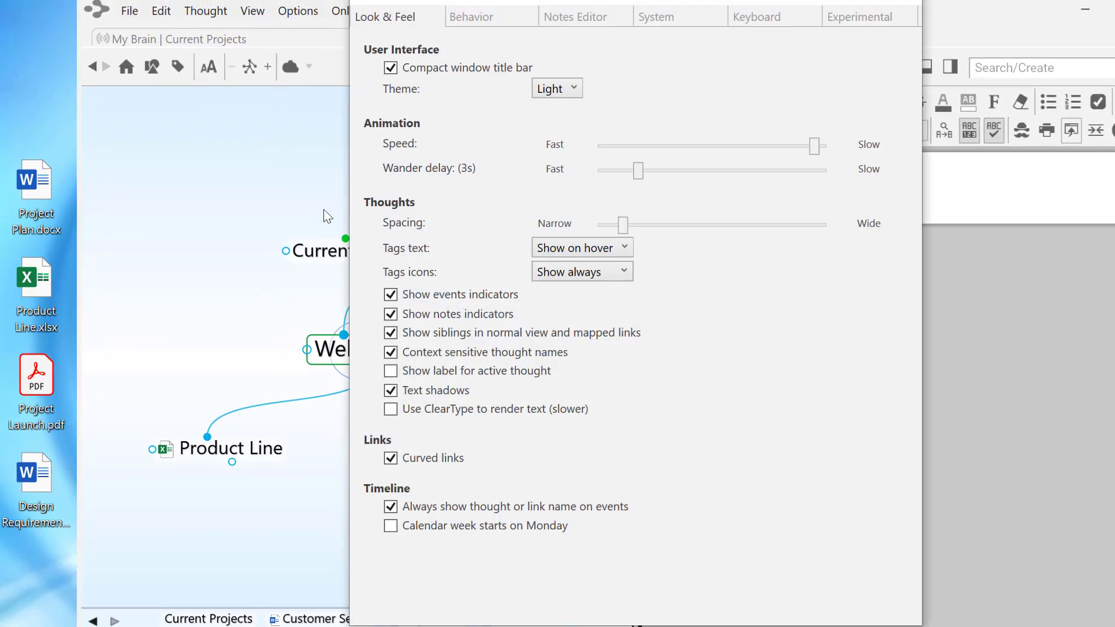
left_click(486, 21)
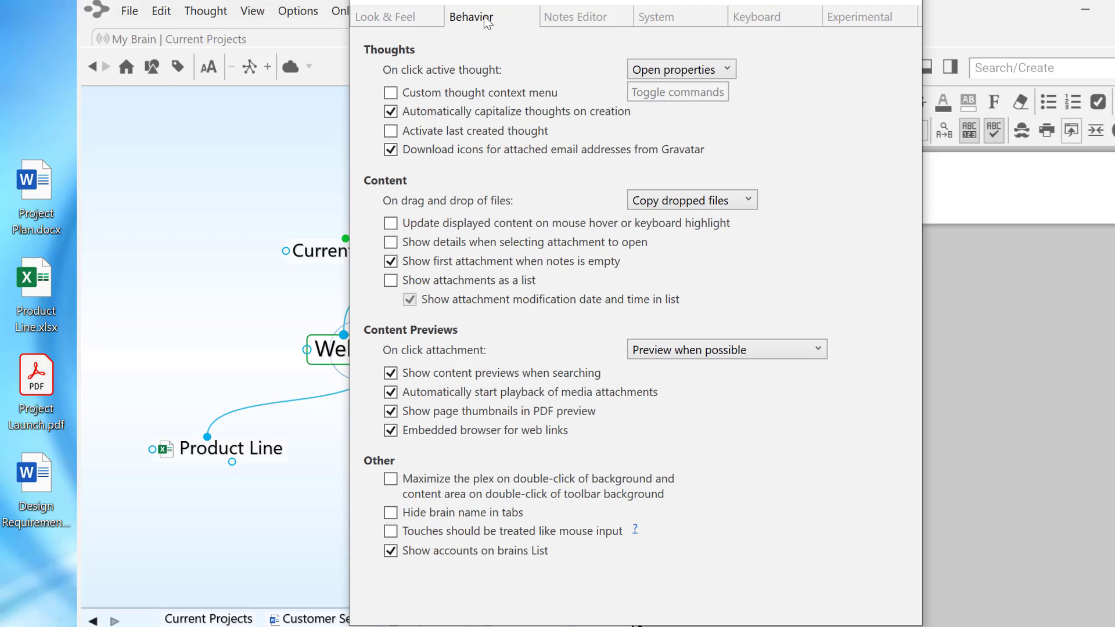
left_click(748, 200)
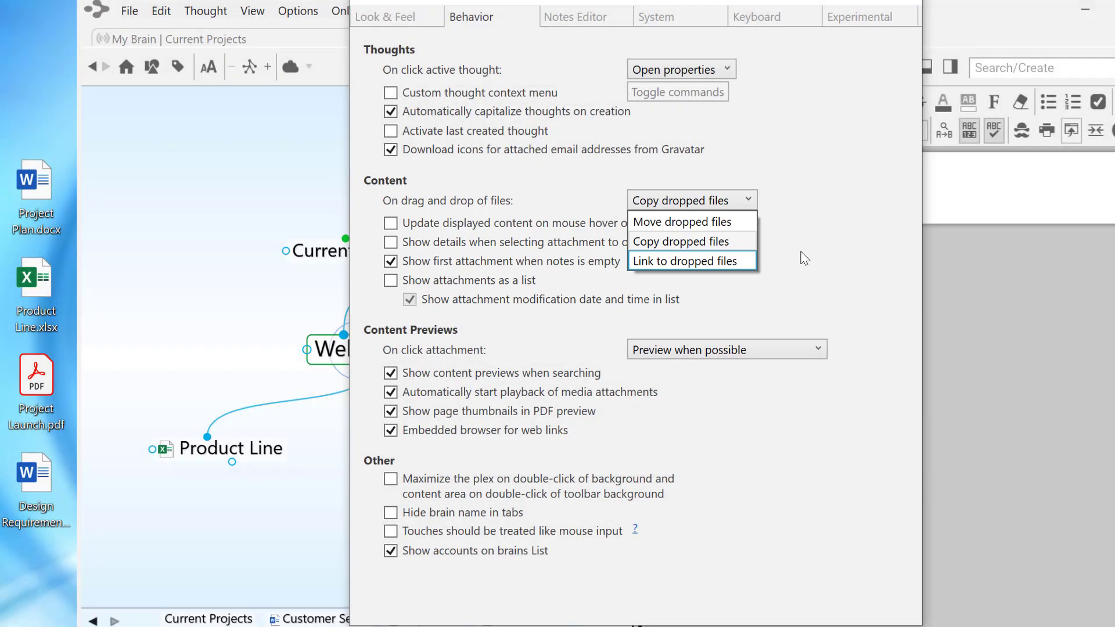
key("Escape")
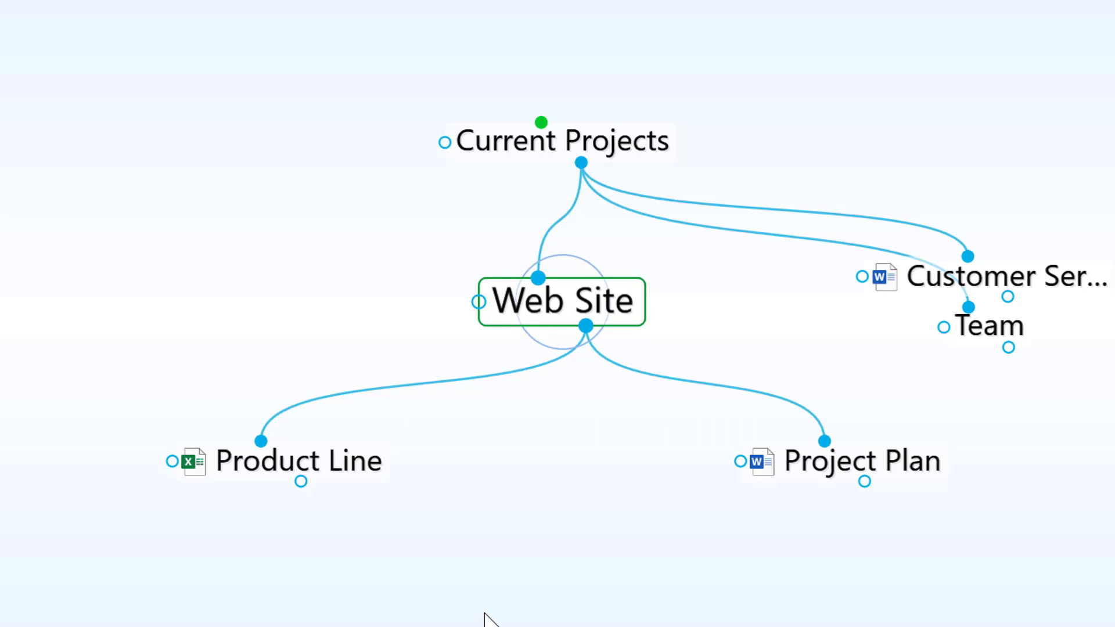
Step: Link Product Line to the existing Product Research thought as an extra parent
left_click(365, 476)
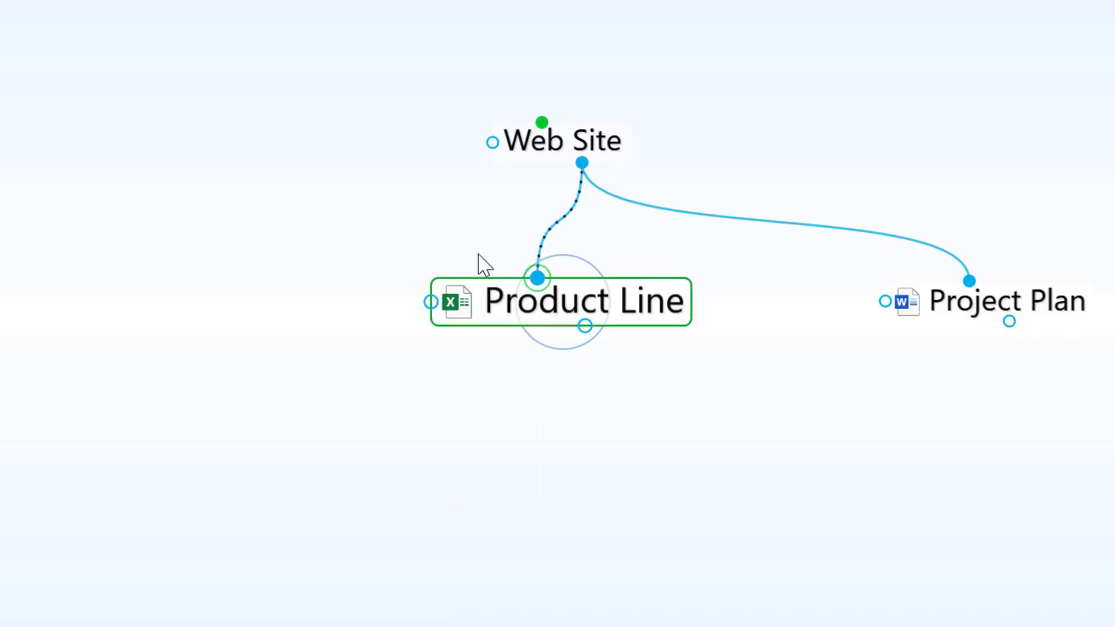
left_click_drag(478, 253, 370, 177)
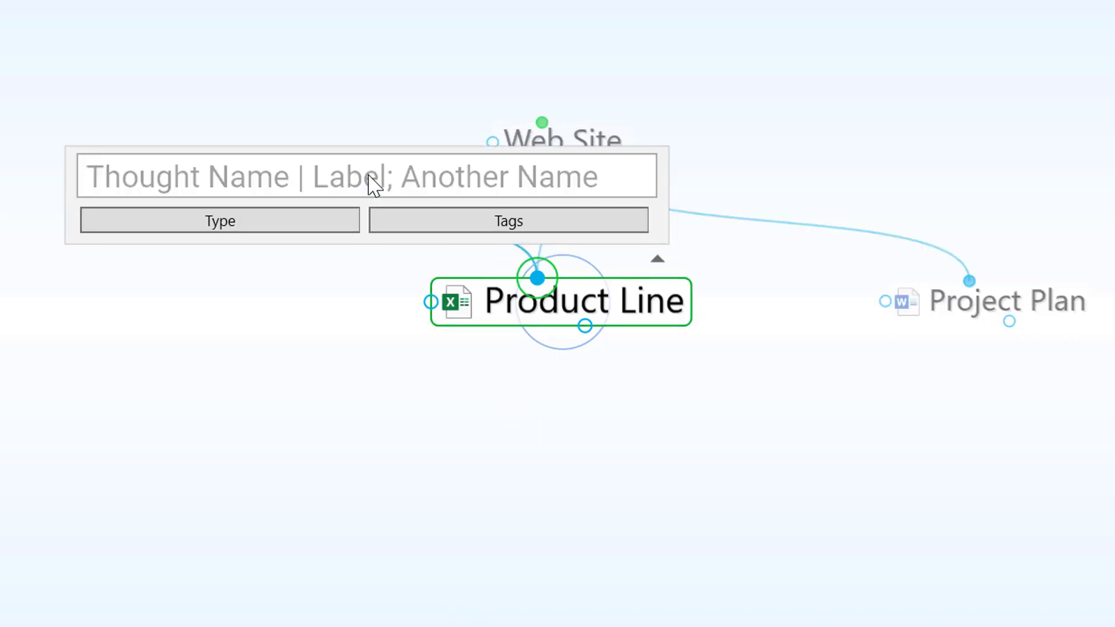
type("pr")
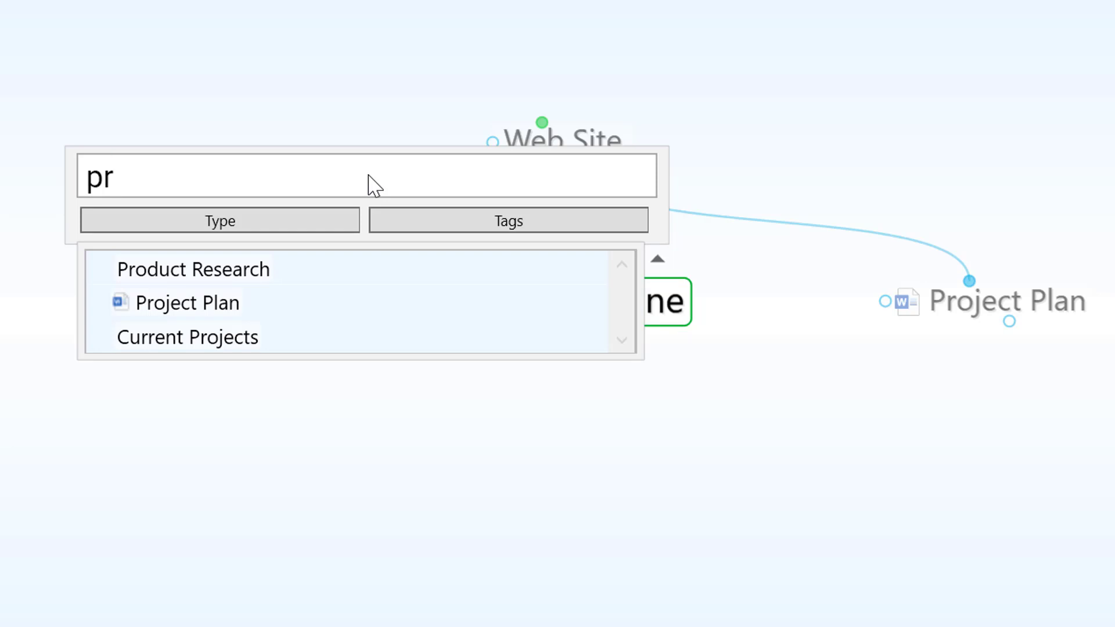
left_click(242, 283)
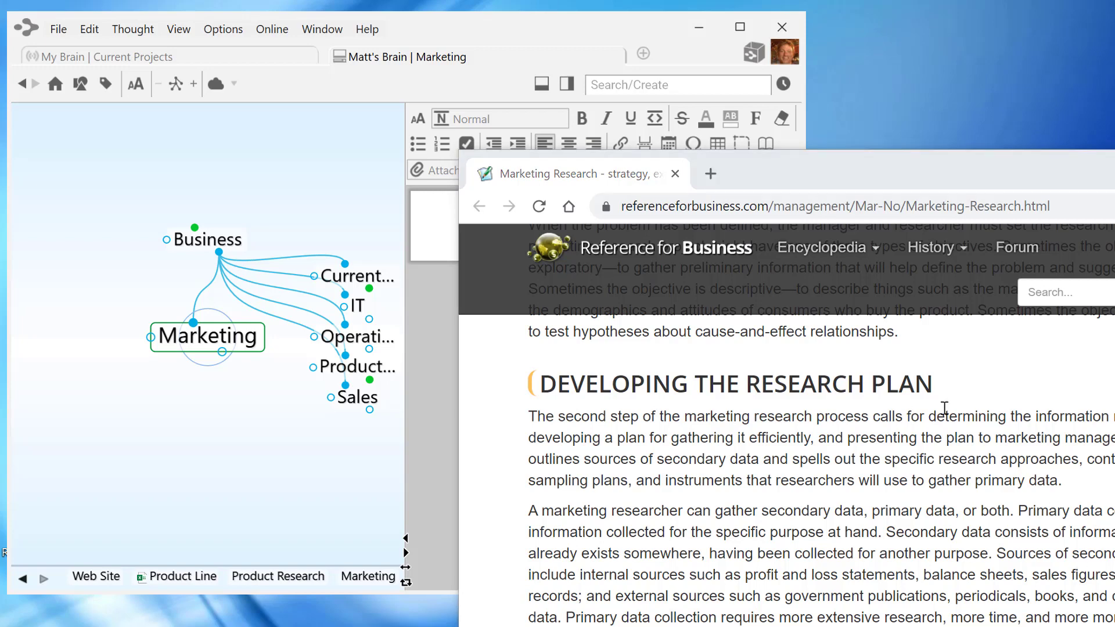
Step: Drag the Marketing Research web page from the browser onto the Marketing thought as a linked child thought
left_click(607, 209)
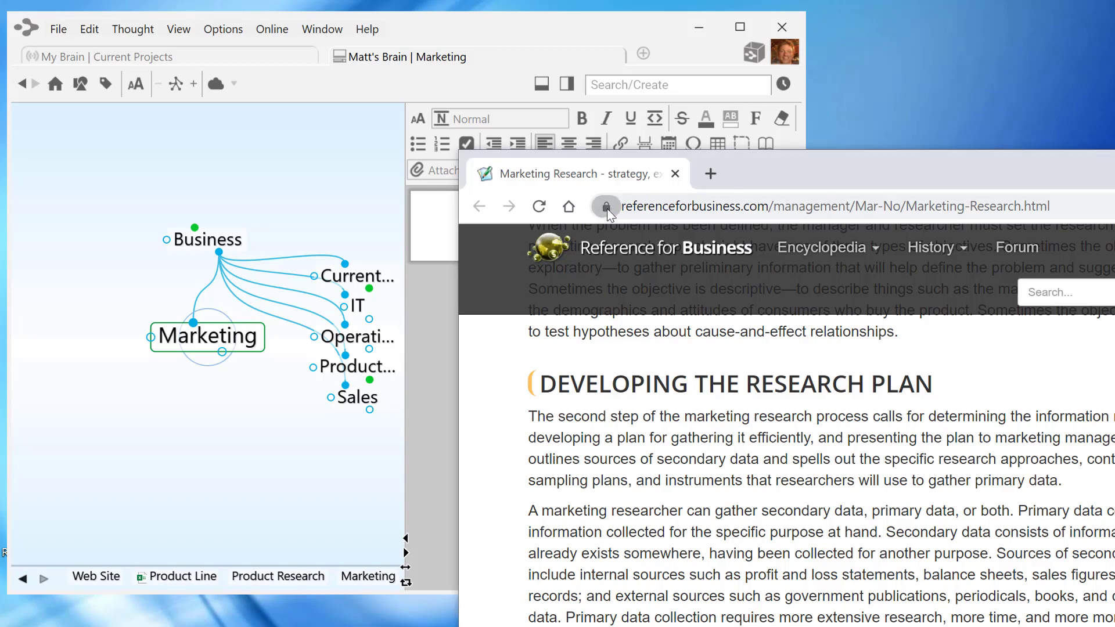
left_click_drag(608, 211, 202, 443)
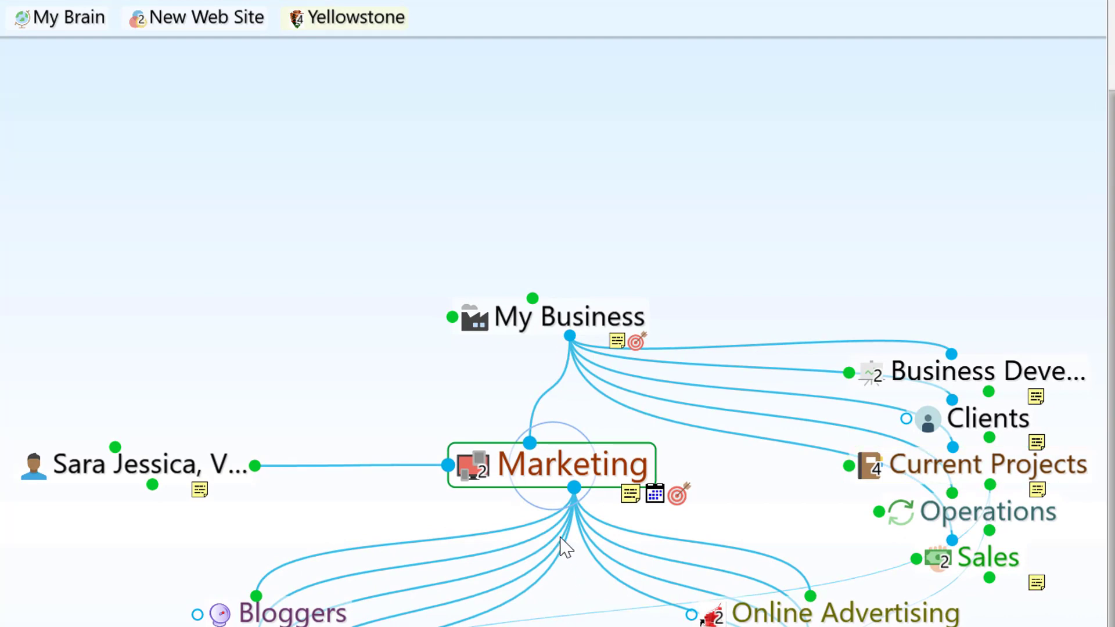
Step: Pin the Marketing thought, then jump via pins to New Web Site and then Yellowstone
right_click(549, 484)
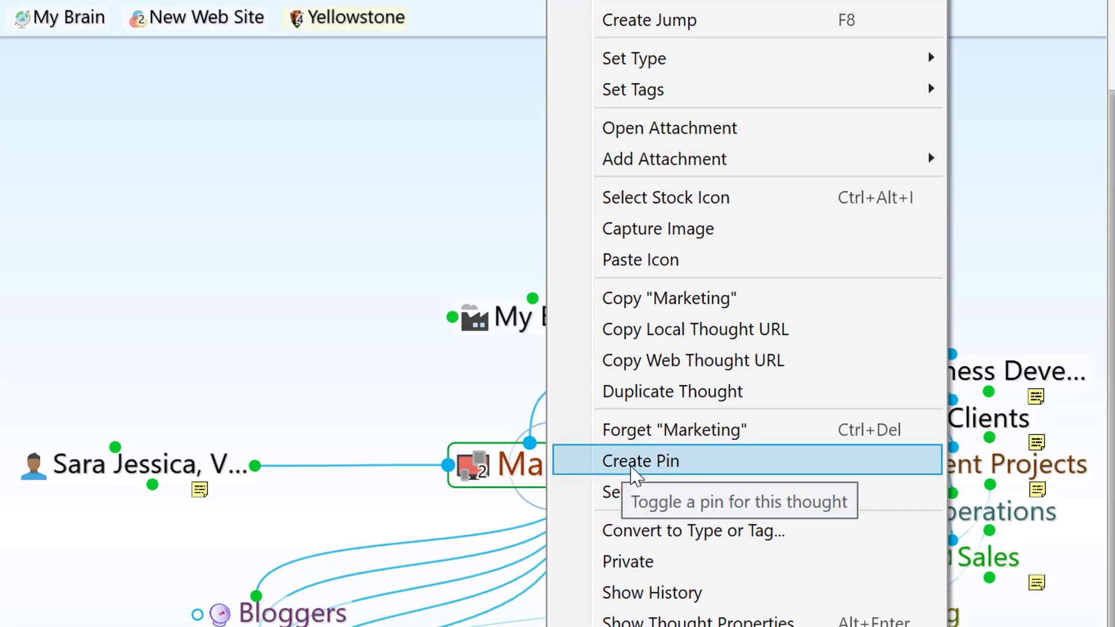
left_click(631, 468)
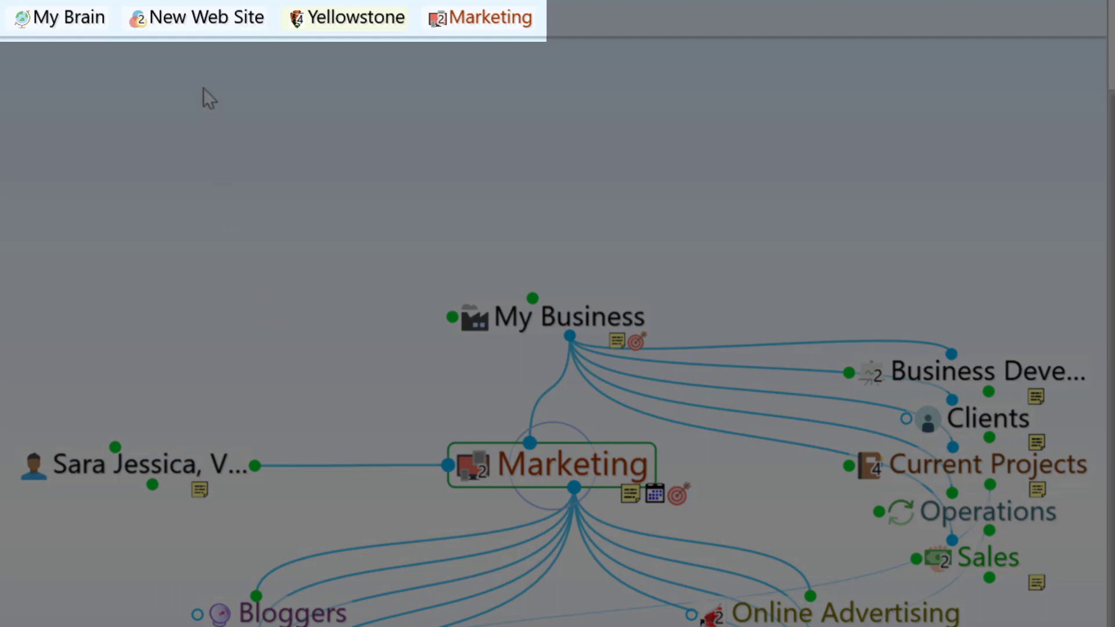
left_click(195, 27)
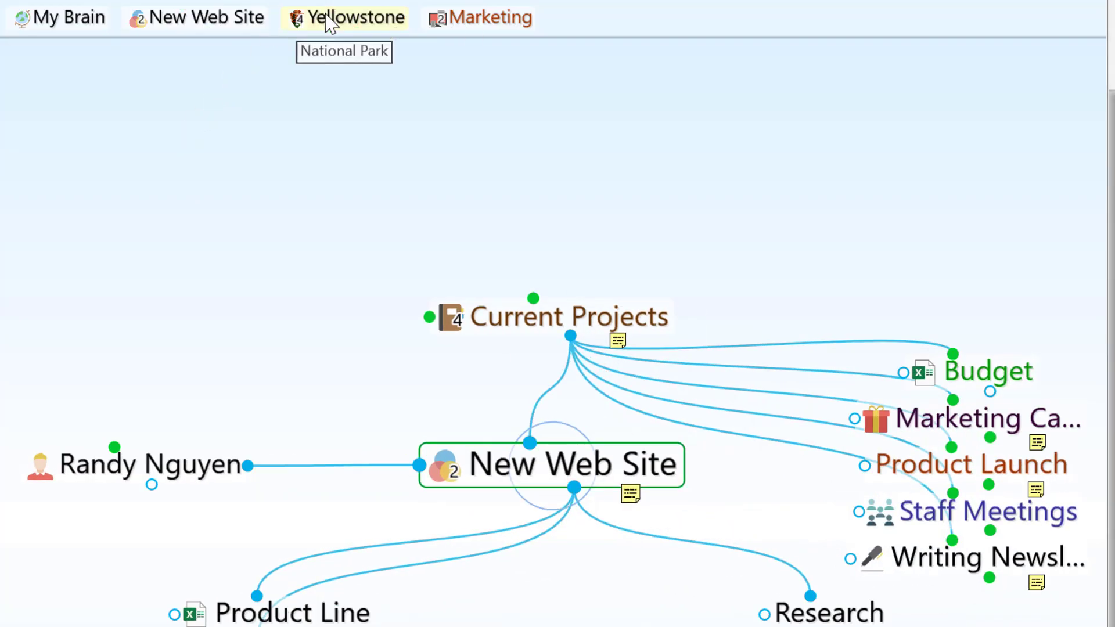
left_click(325, 19)
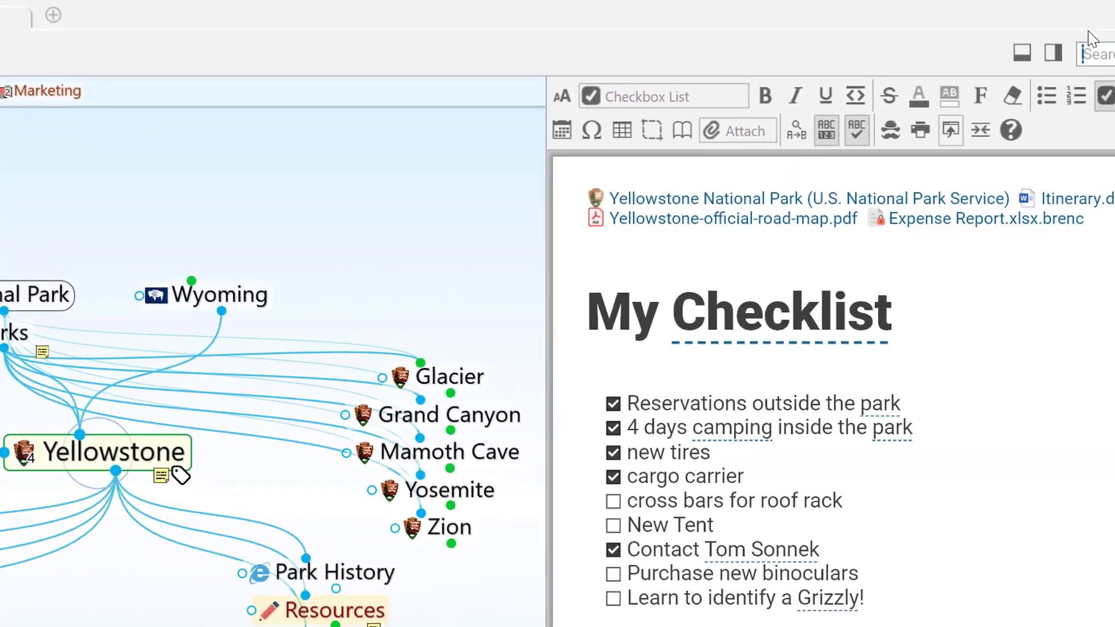
Step: Search the brain for 'Laun' and open the Product Launch thought from the results
left_click(1013, 69)
type("Lau")
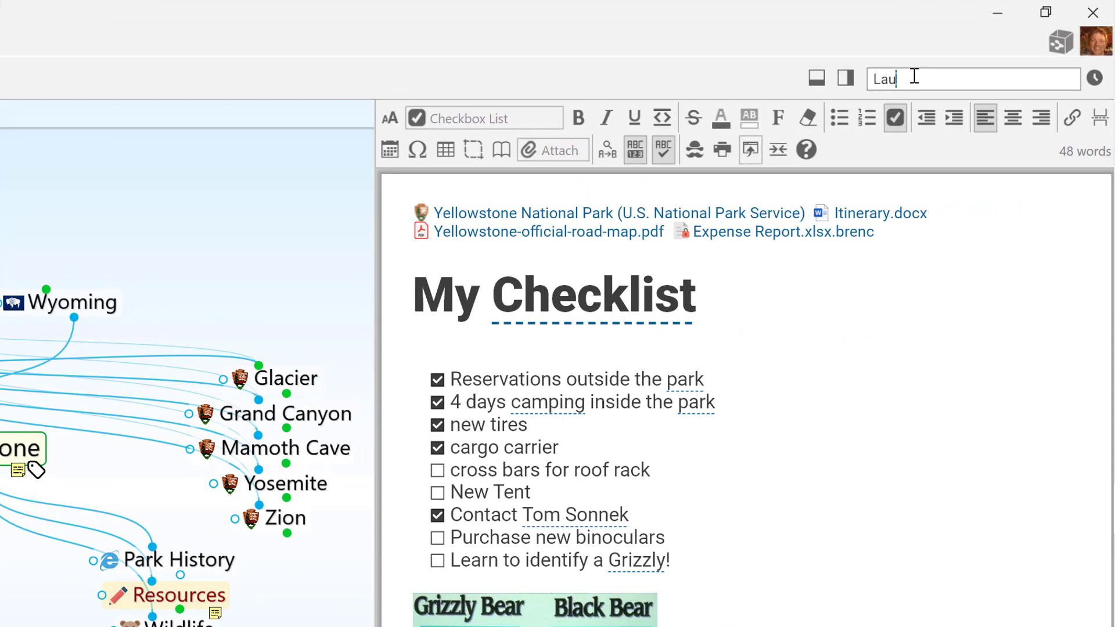
type("n")
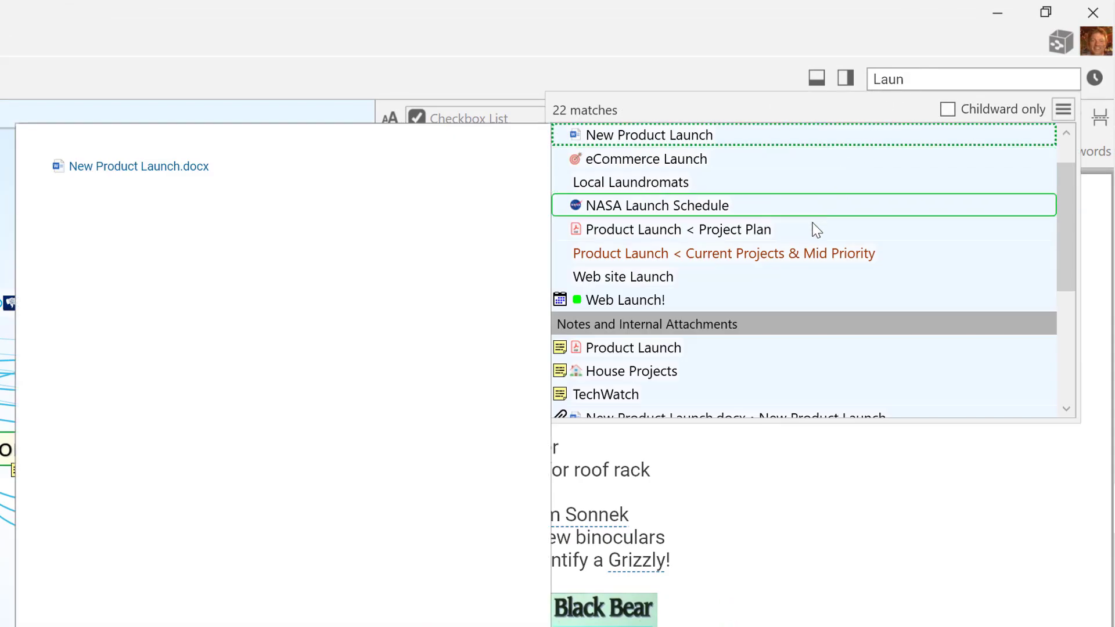
mouse_move(743, 346)
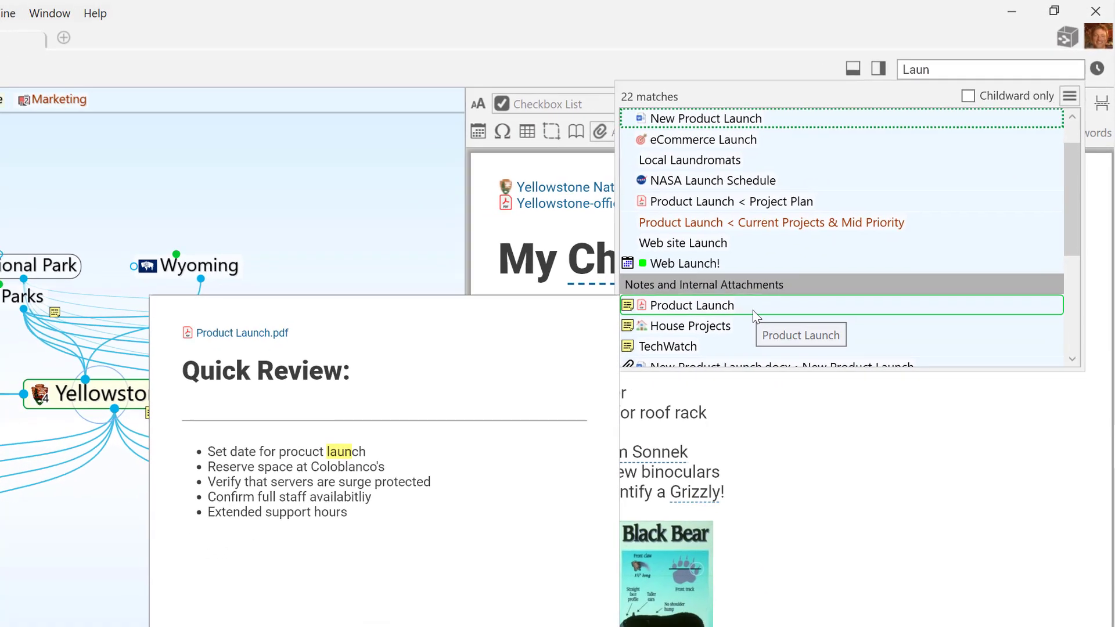
left_click(753, 313)
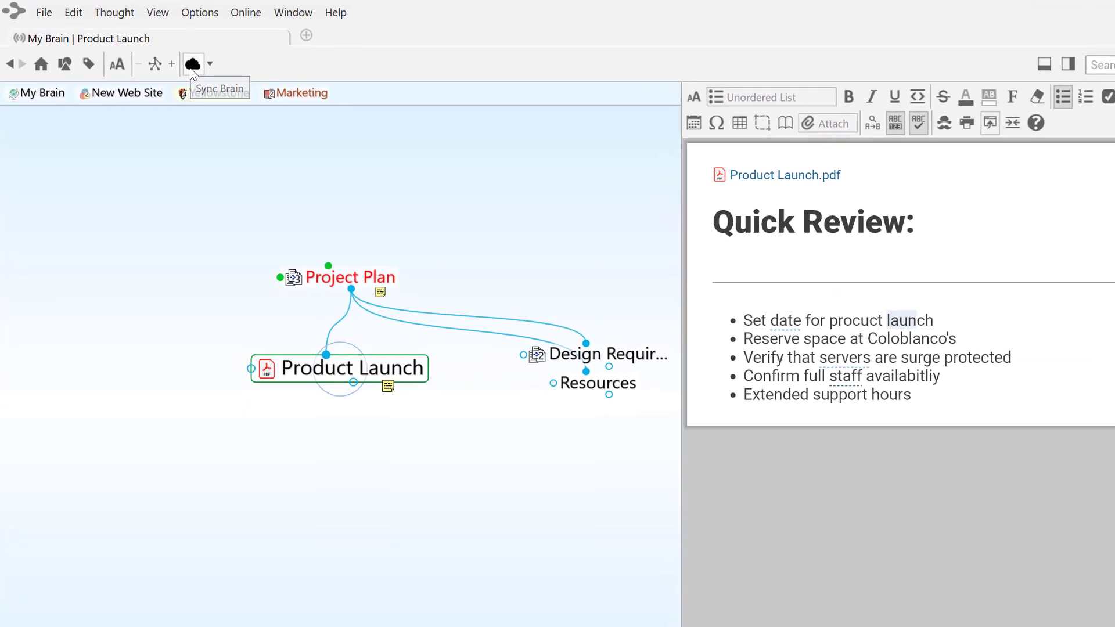
Step: Sync the brain to the cloud, then activate the Project Plan thought showing its Next Steps checklist
left_click(210, 72)
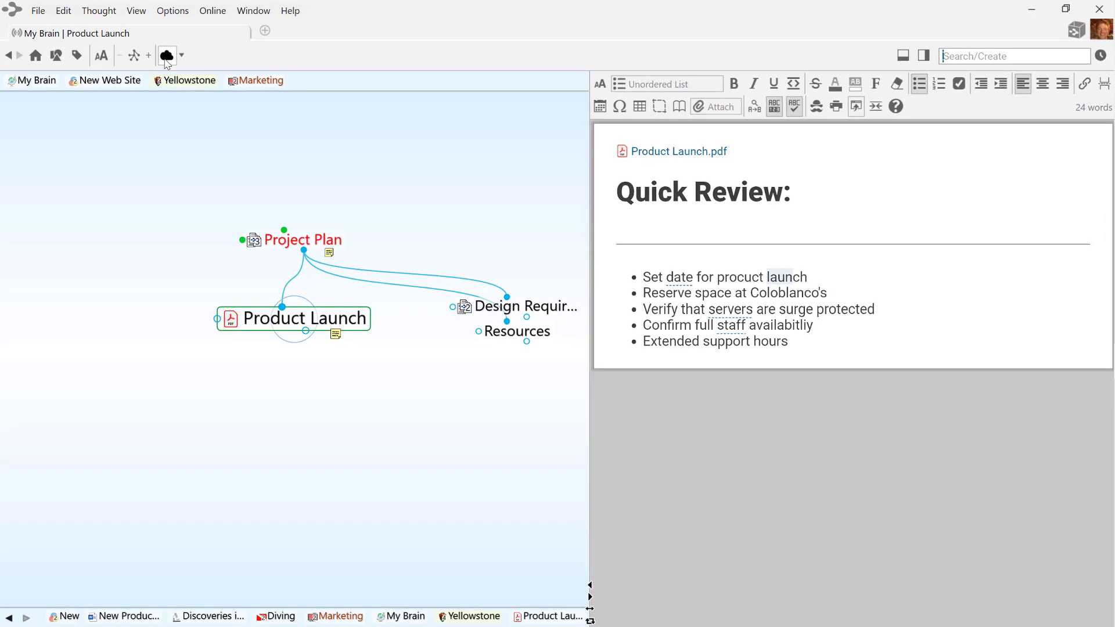
left_click(307, 241)
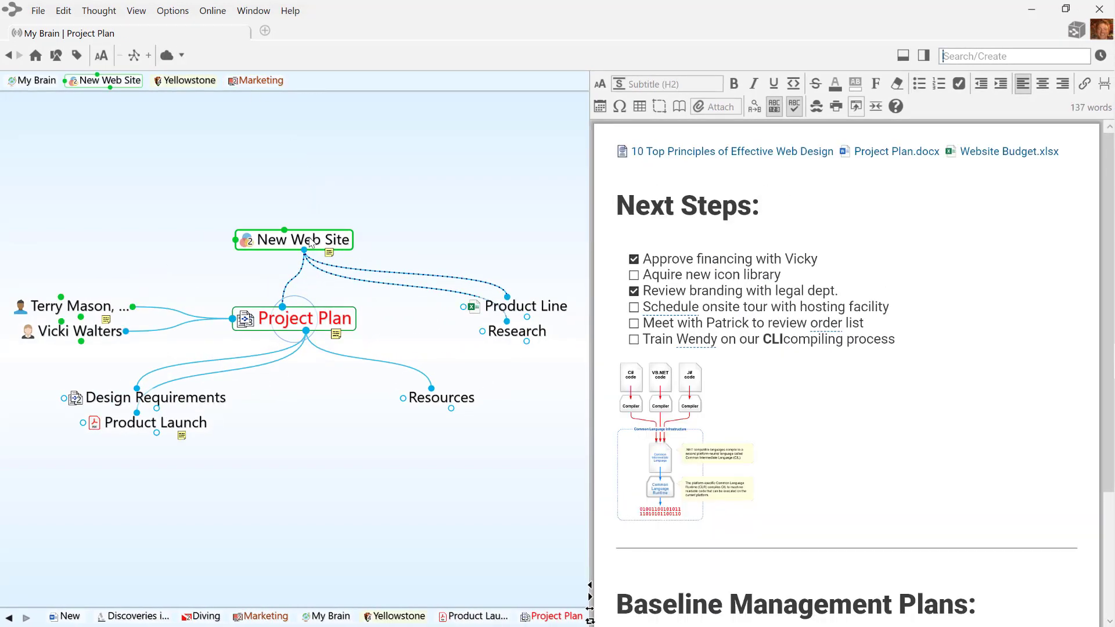
Step: Navigate upward through New Web Site, Current Projects and My Business to My Brain
left_click(310, 242)
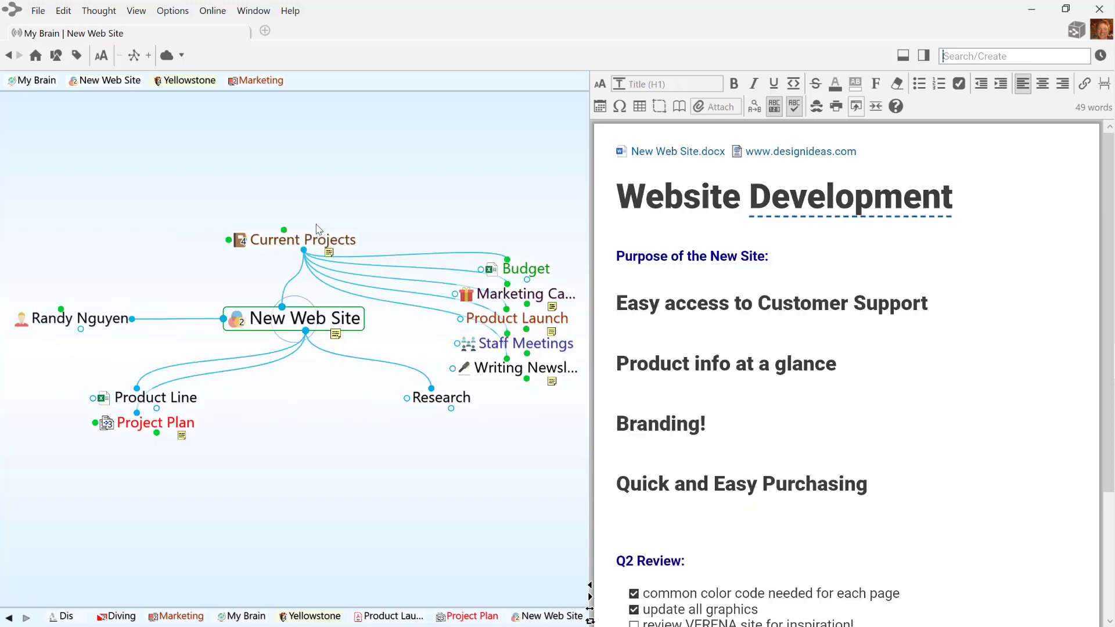
left_click(313, 240)
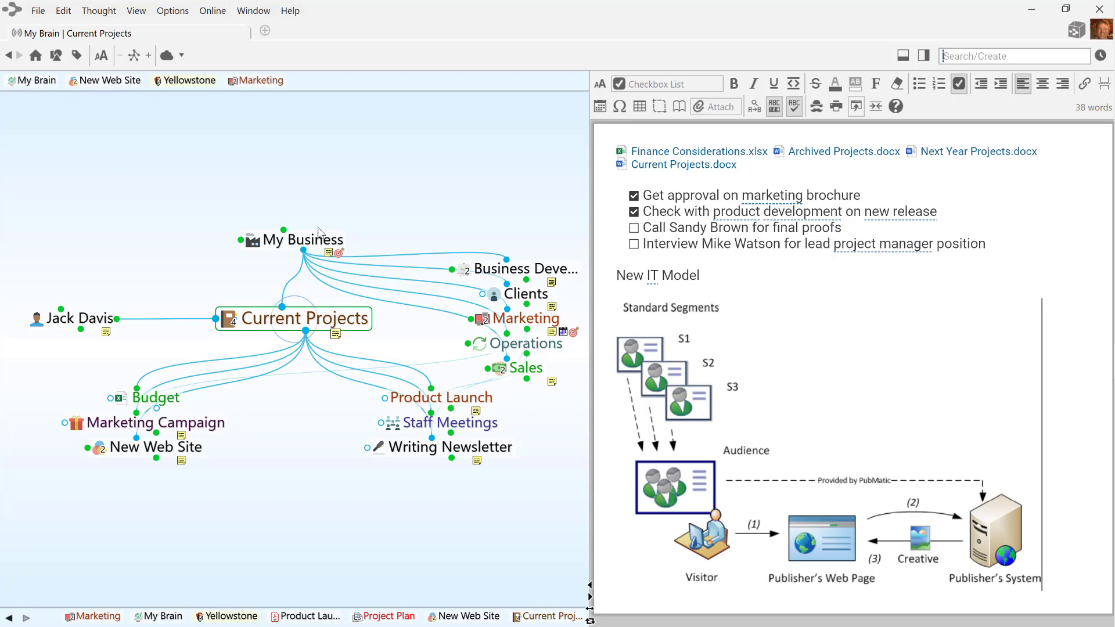
left_click(317, 238)
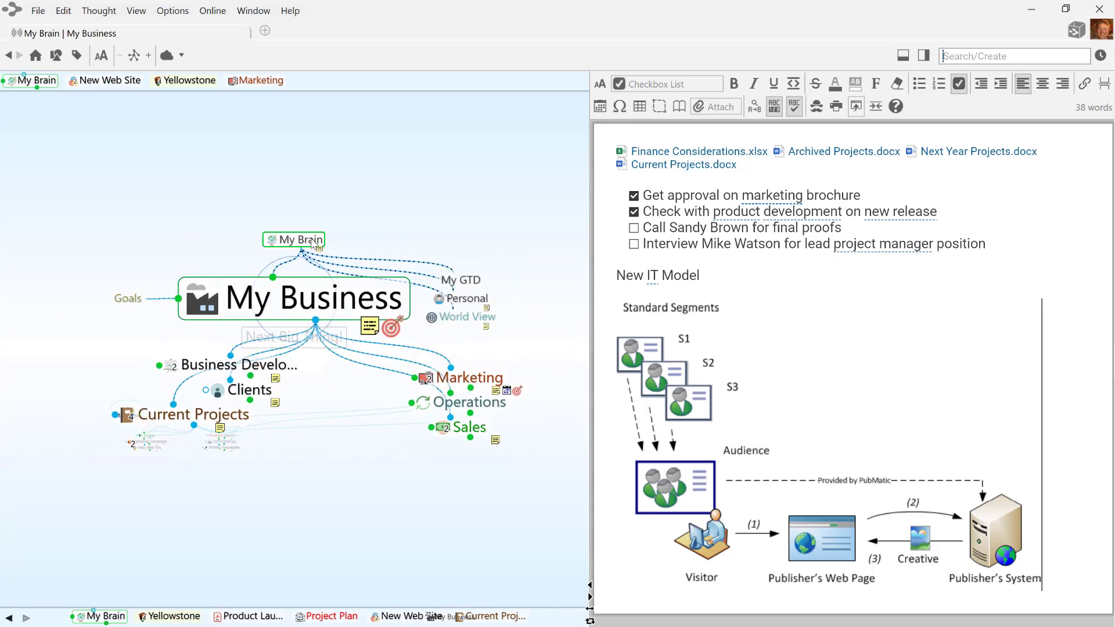
left_click(313, 241)
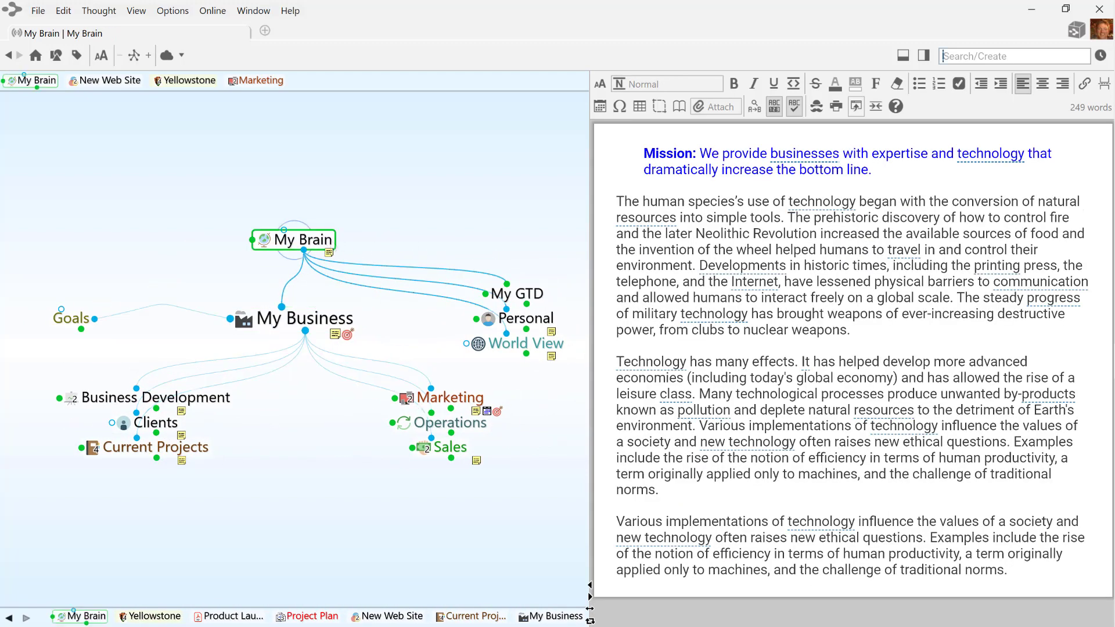